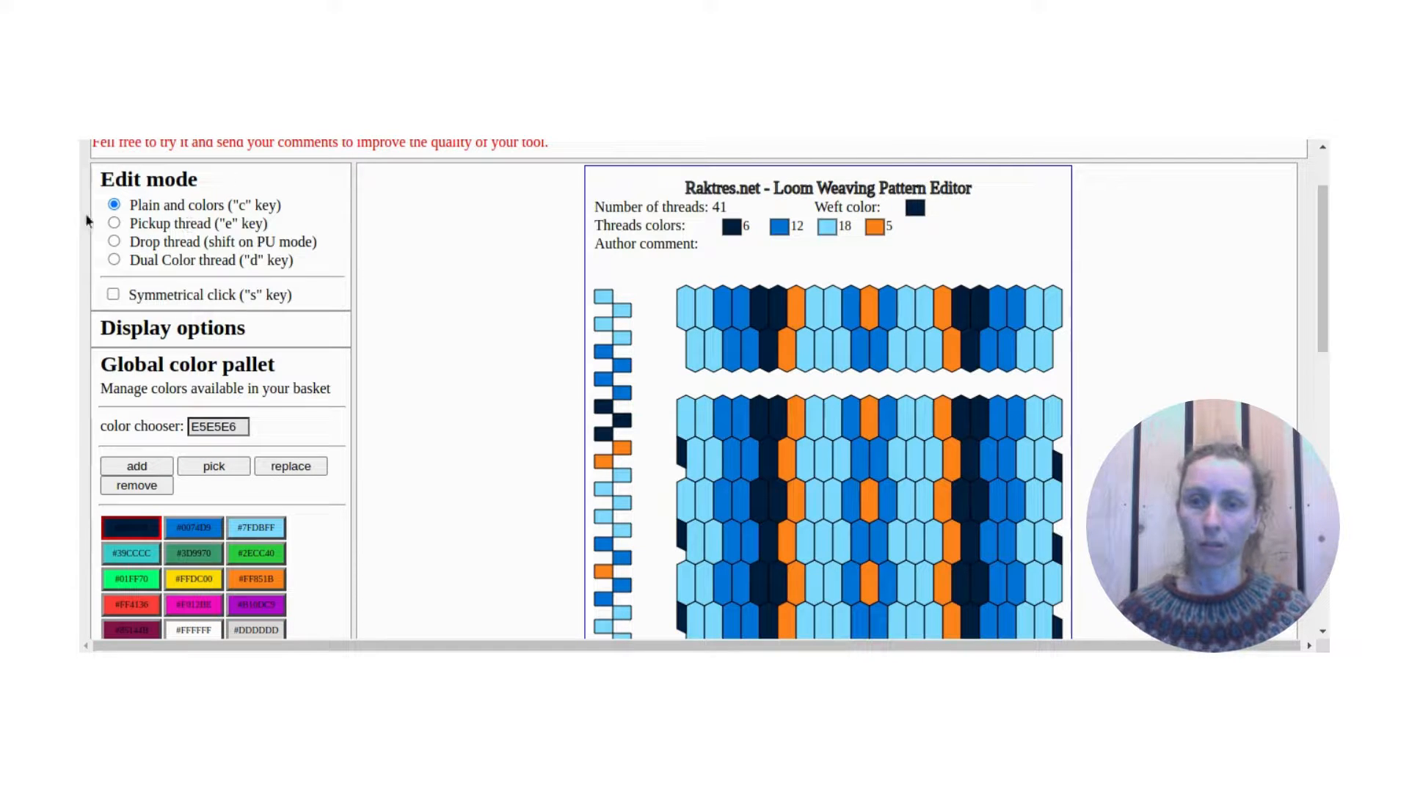
Mix the purple 84407F in the colour chooser and add it to the global colour palette
{"action": "scroll", "coordinate": [334, 268], "scroll_direction": "down", "scroll_amount": 3}
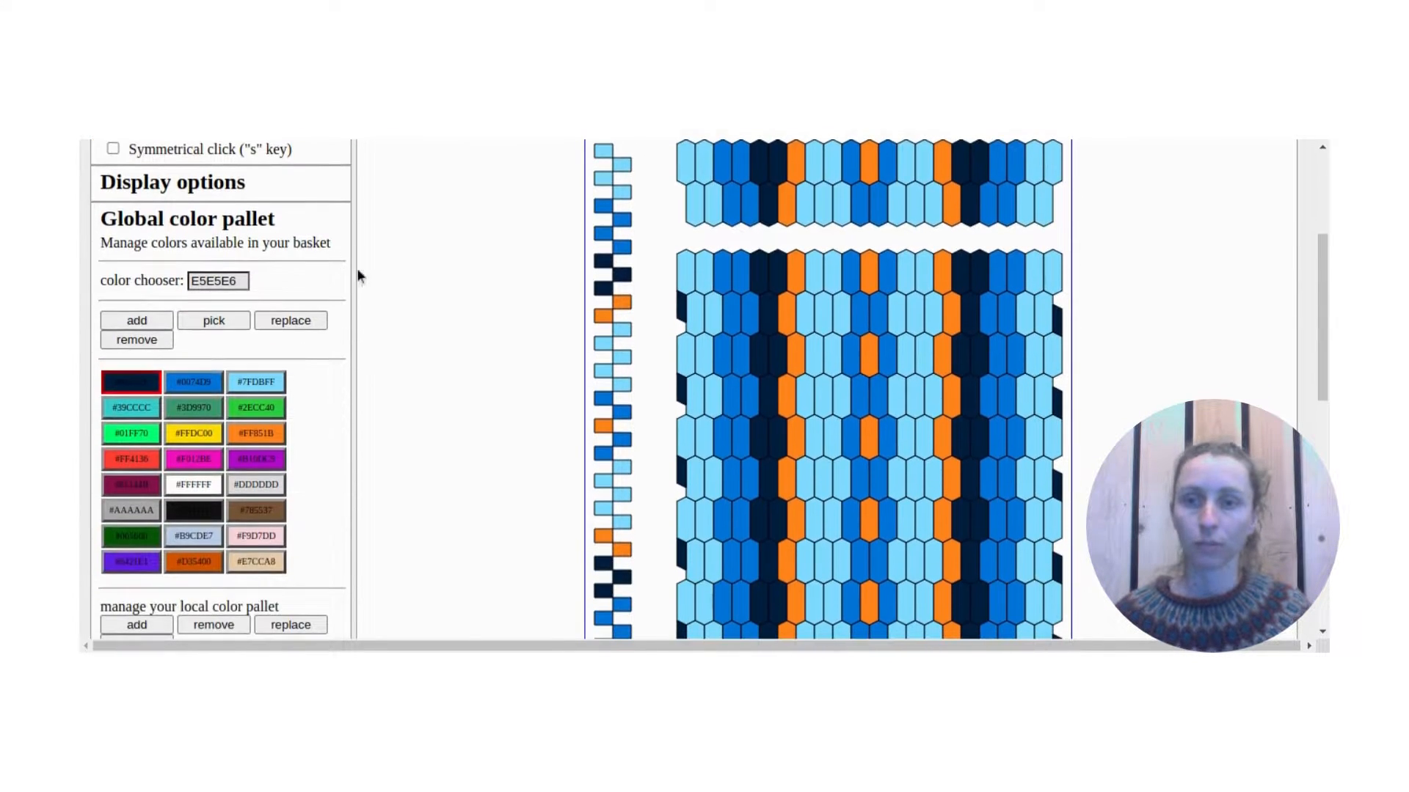
{"action": "scroll", "coordinate": [425, 286], "scroll_direction": "down", "scroll_amount": 1}
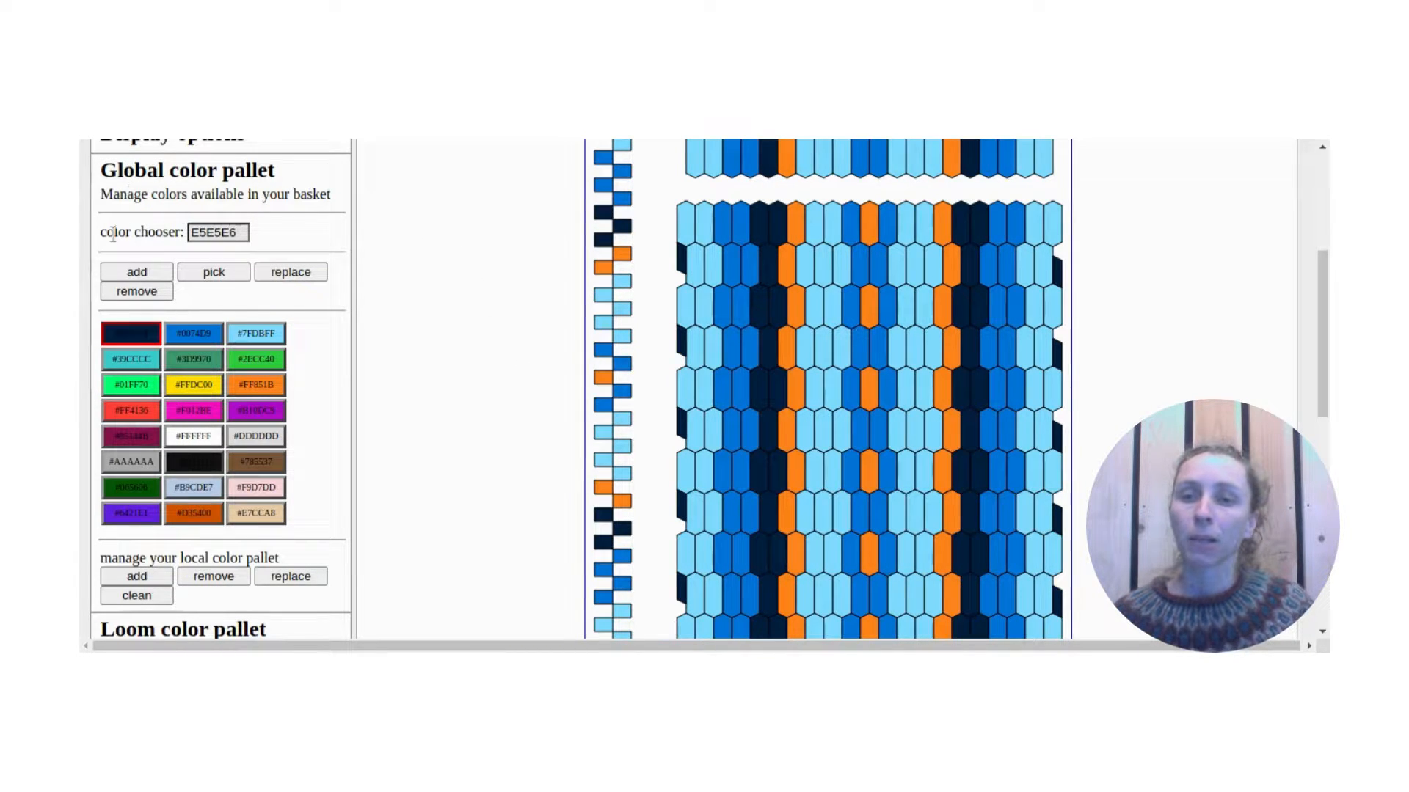
{"action": "left_click", "coordinate": [220, 230]}
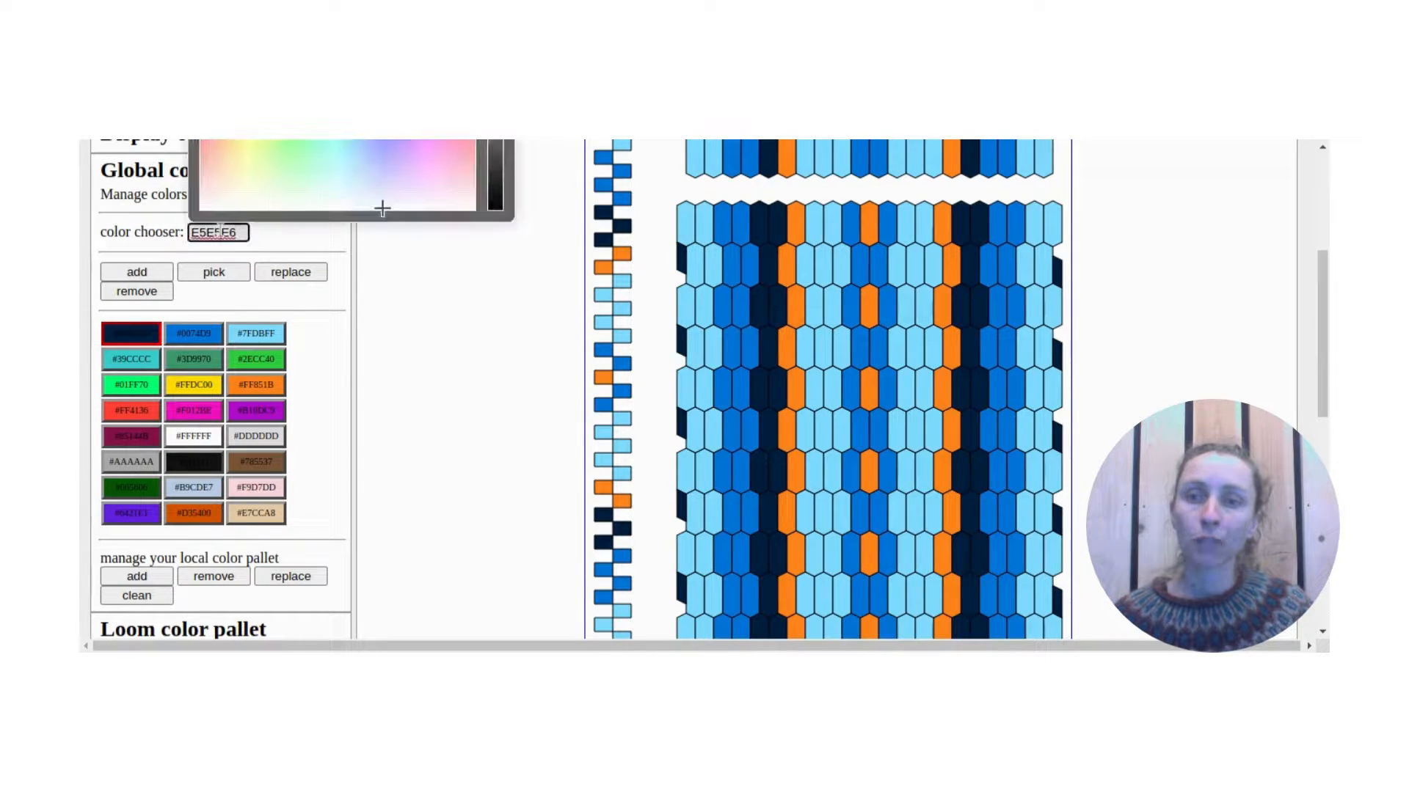
{"action": "scroll", "coordinate": [515, 364], "scroll_direction": "up", "scroll_amount": 3}
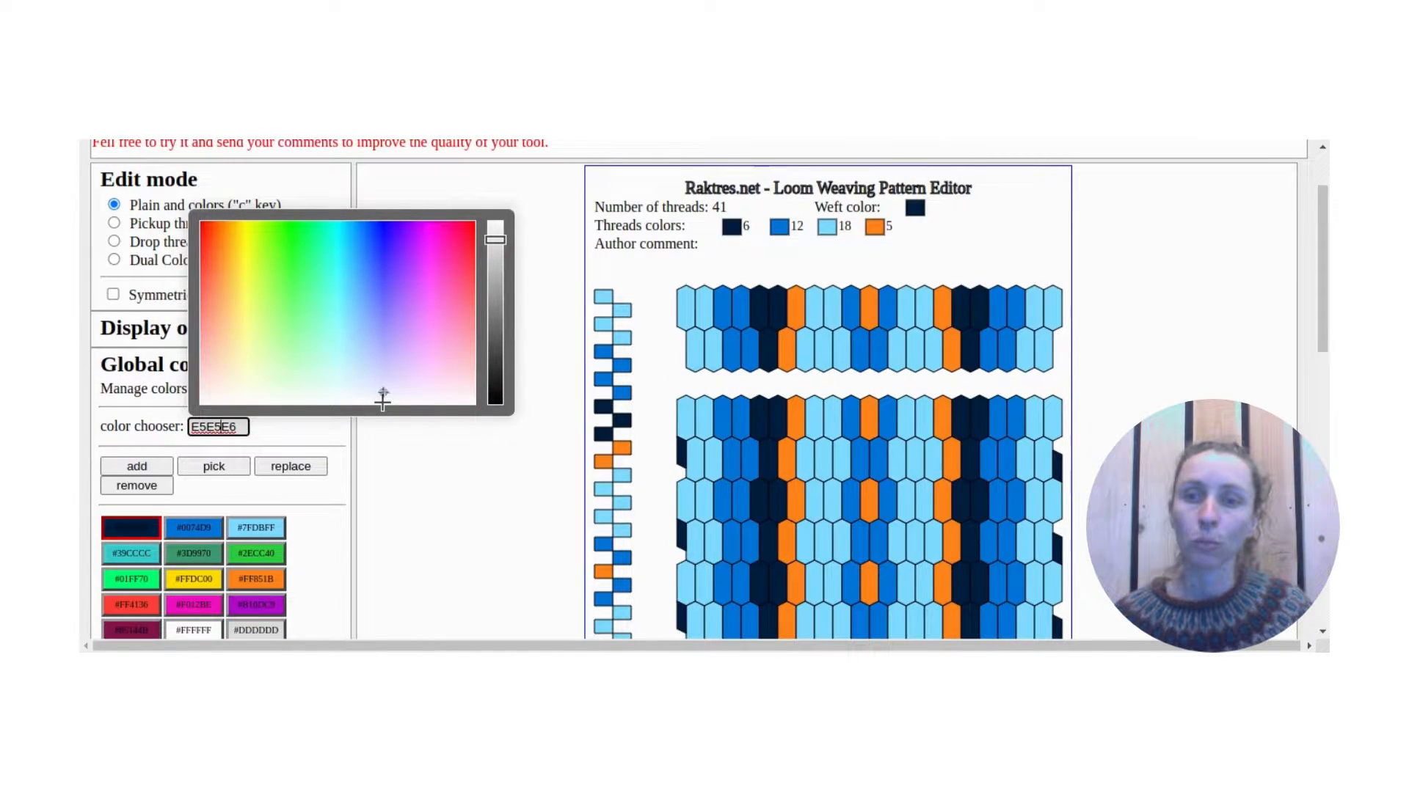
{"action": "left_click_drag", "start_coordinate": [382, 403], "coordinate": [432, 309]}
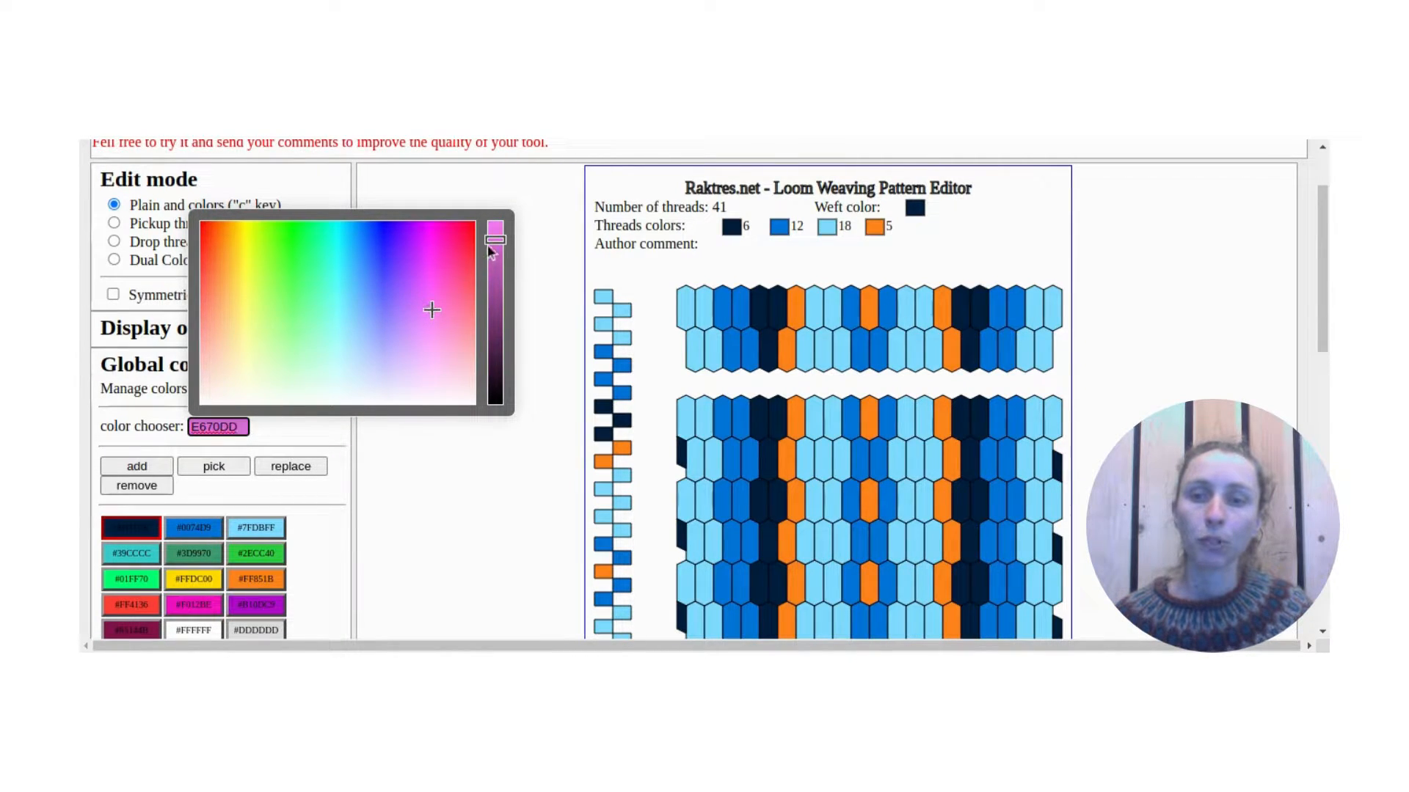
{"action": "left_click_drag", "start_coordinate": [493, 245], "coordinate": [498, 316]}
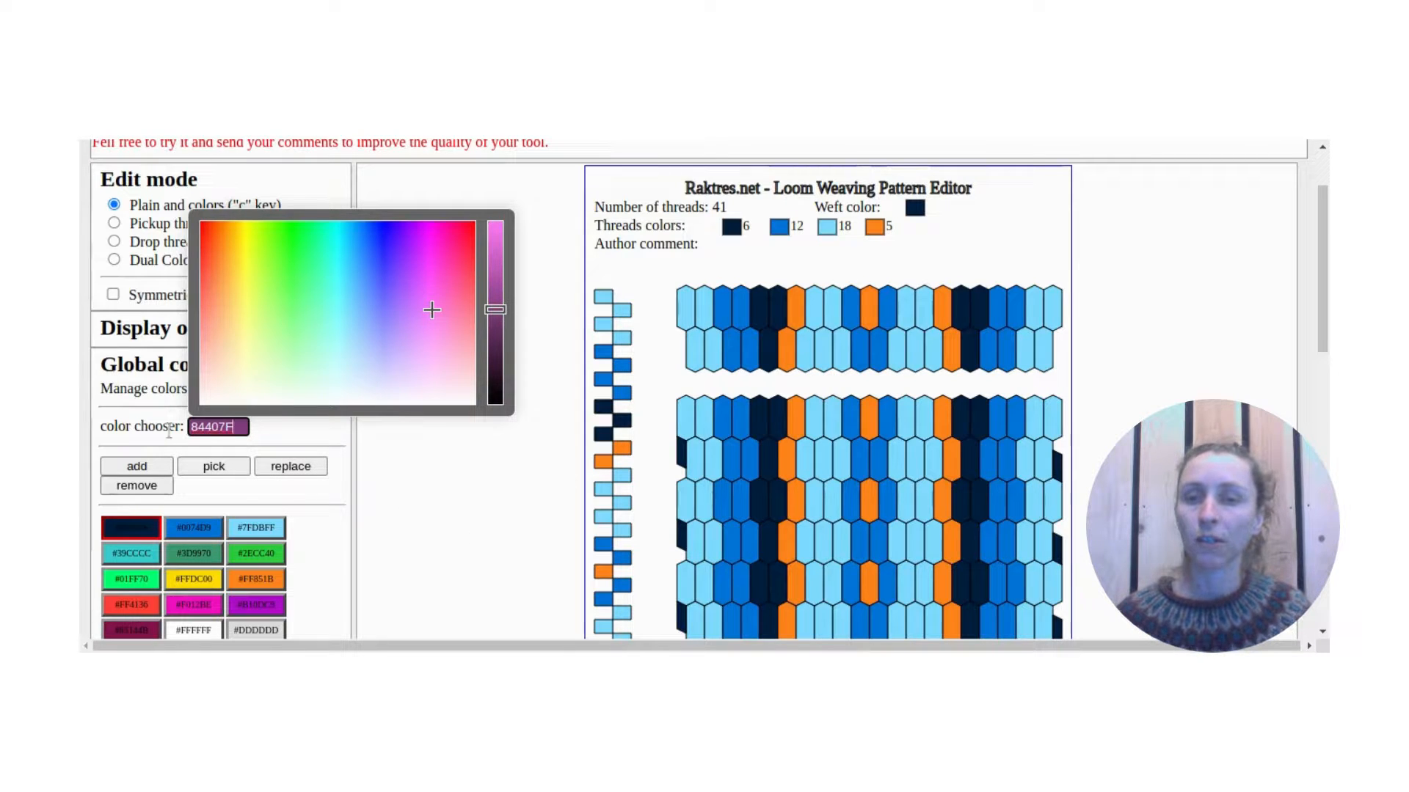
{"action": "left_click", "coordinate": [138, 463]}
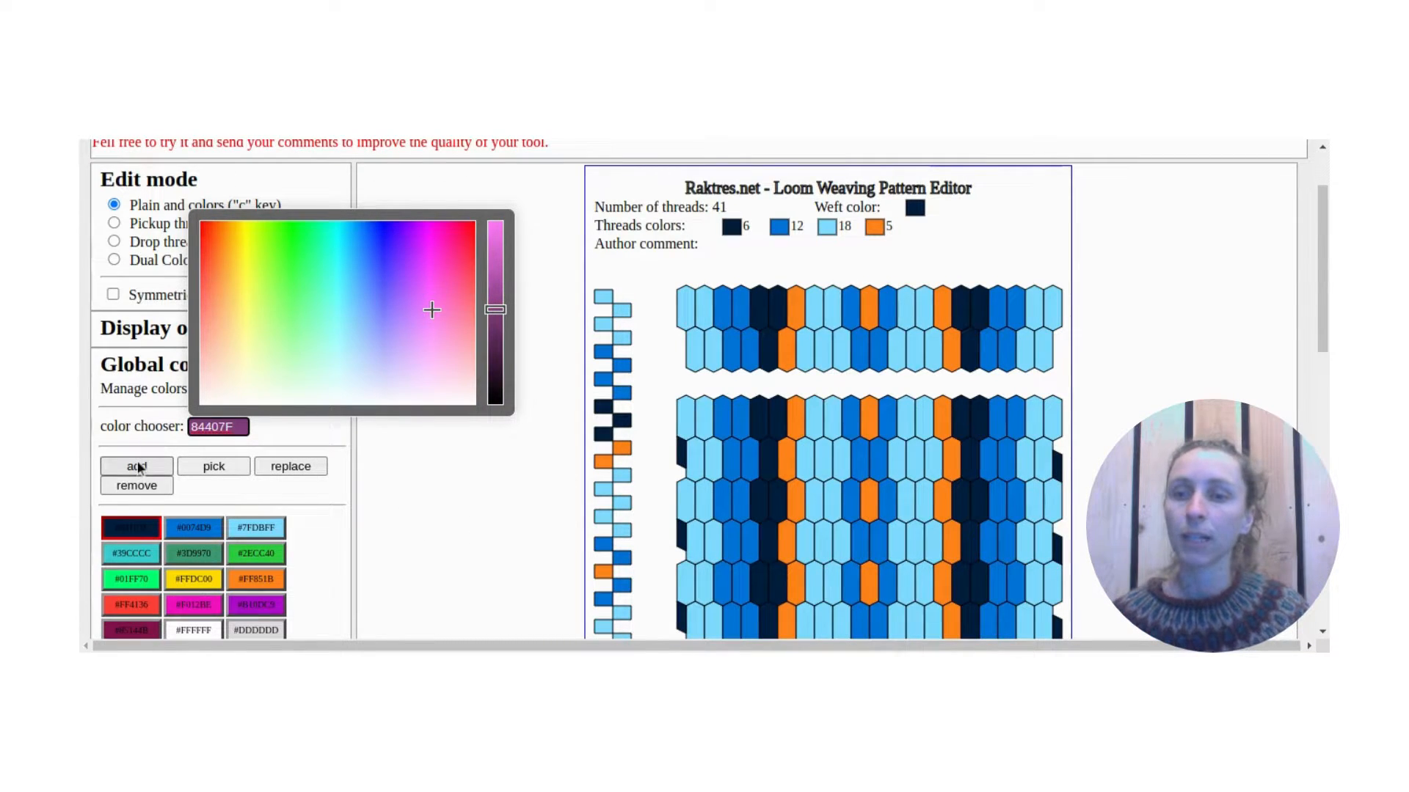
{"action": "scroll", "coordinate": [425, 514], "scroll_direction": "down", "scroll_amount": 1}
{"action": "scroll", "coordinate": [441, 523], "scroll_direction": "down", "scroll_amount": 1}
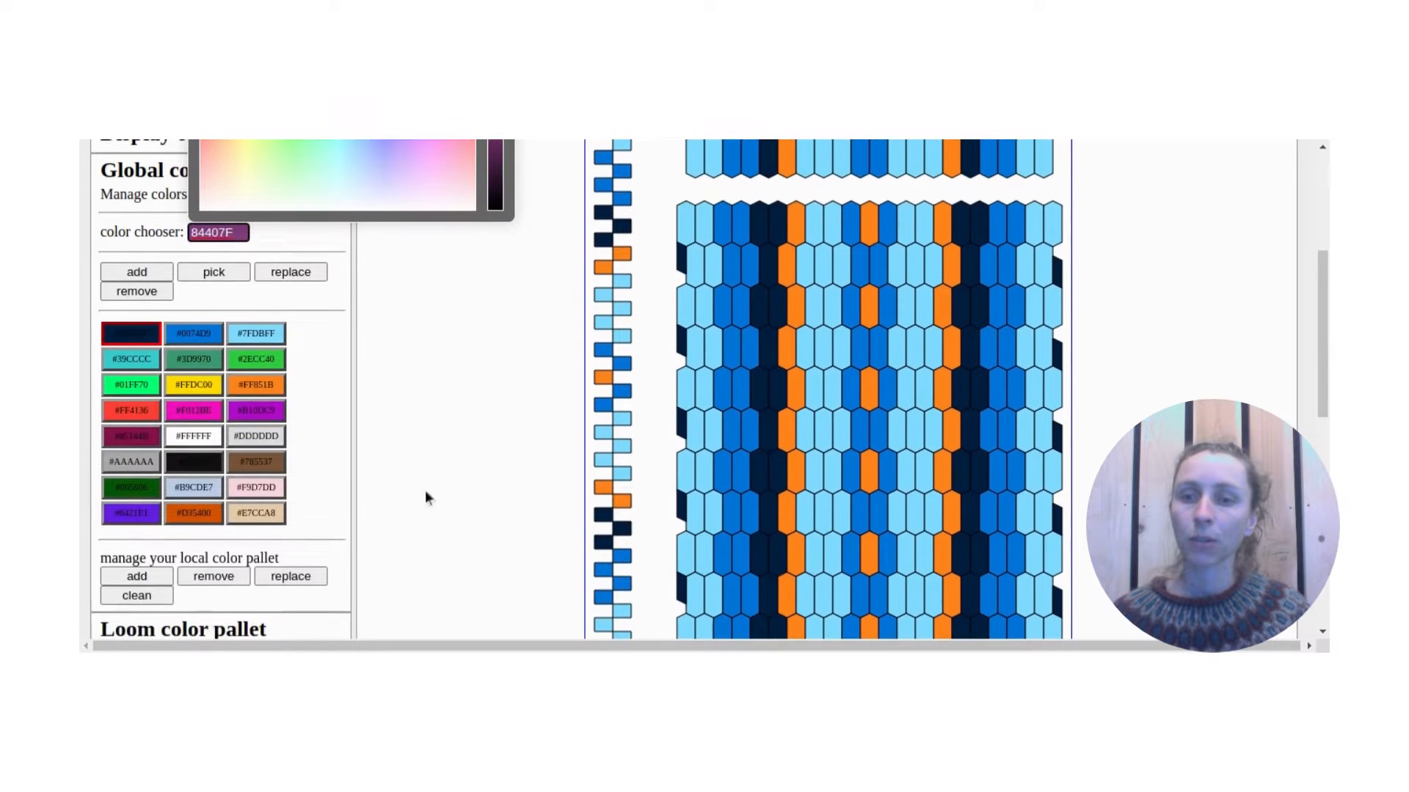
{"action": "left_click", "coordinate": [148, 274]}
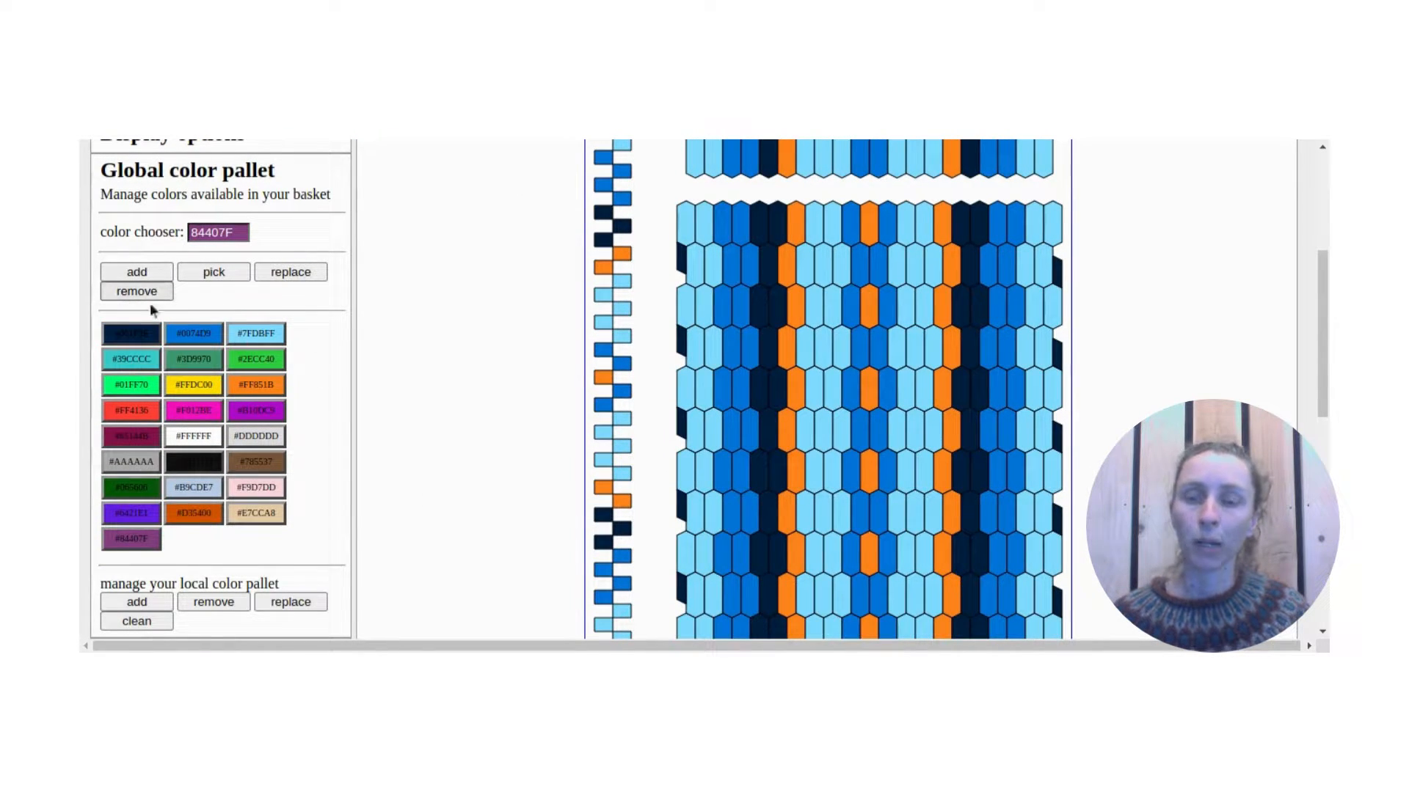
Add the purple #84407F from the global palette to the loom's local colour palette
{"action": "scroll", "coordinate": [445, 303], "scroll_direction": "down", "scroll_amount": 4}
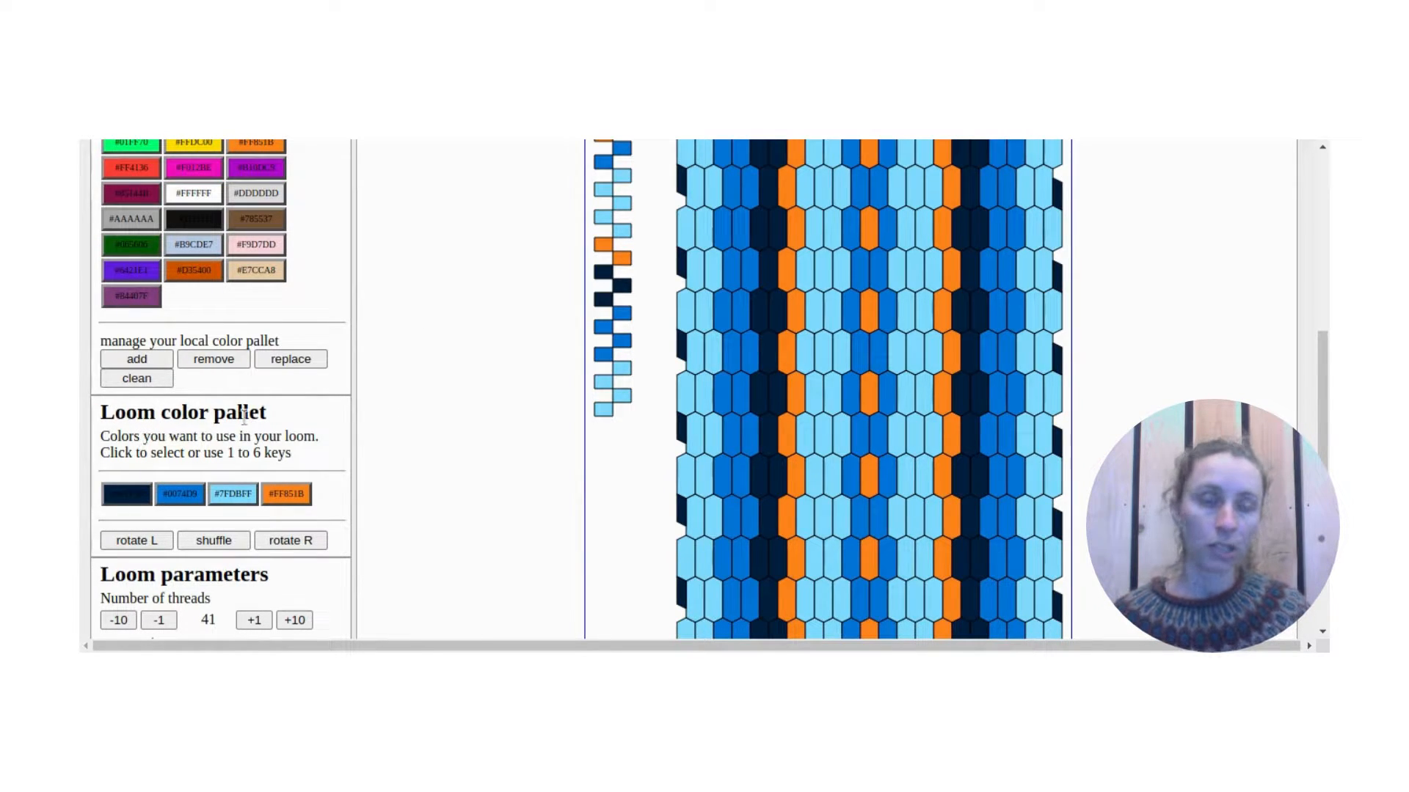
{"action": "left_click", "coordinate": [142, 298]}
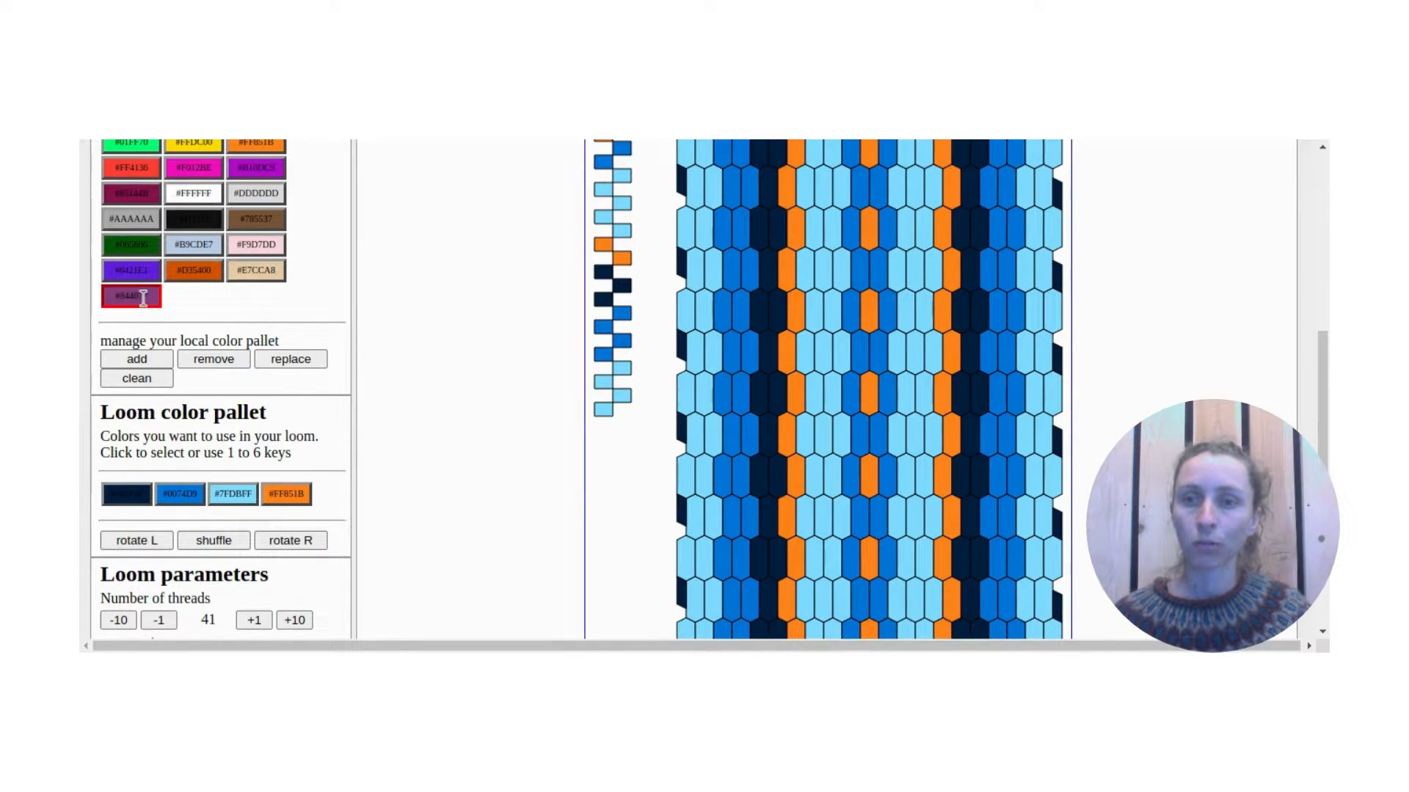
{"action": "left_click", "coordinate": [155, 360]}
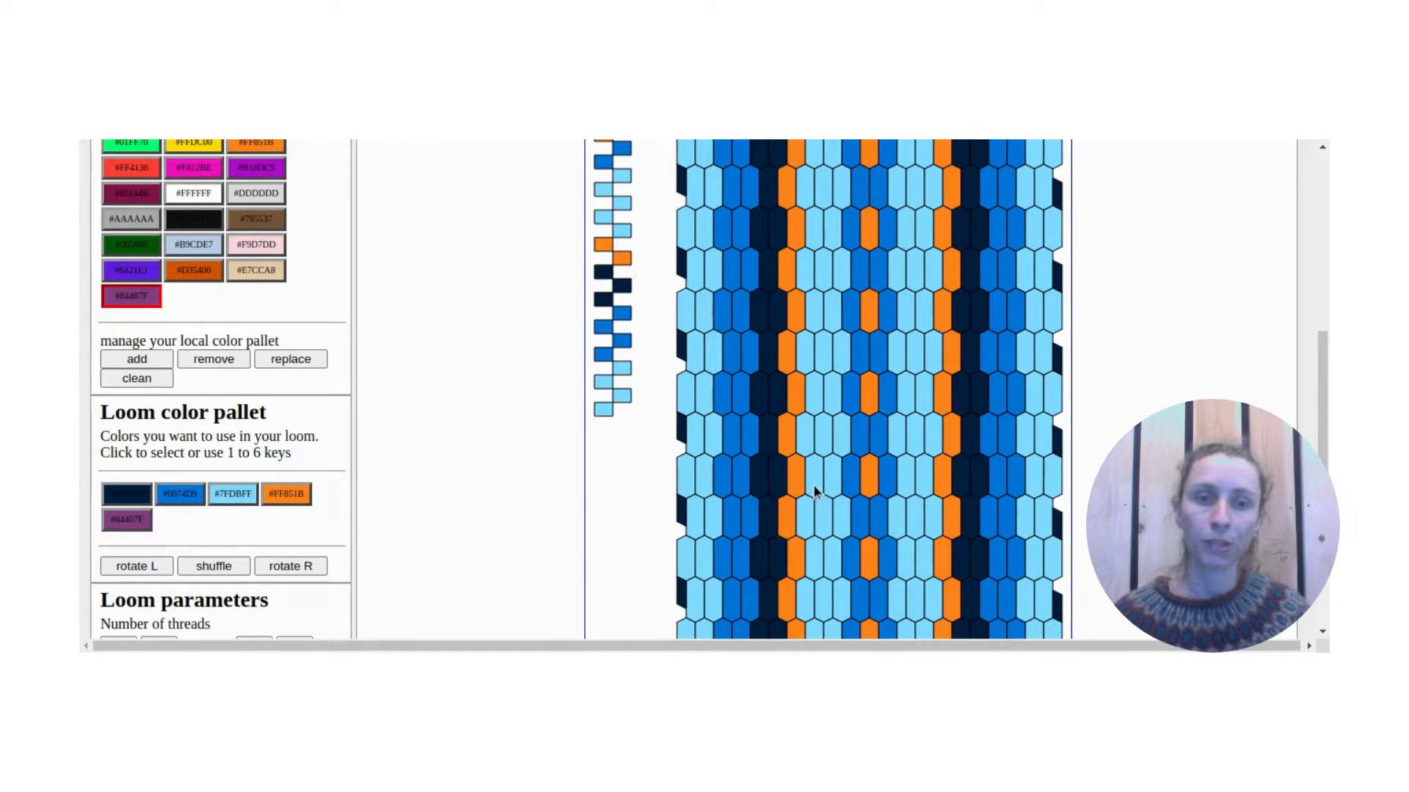
Recolour the five threads of the pattern's central blue and orange stripe with purple #84407F
{"action": "scroll", "coordinate": [462, 301], "scroll_direction": "down", "scroll_amount": 1}
{"action": "scroll", "coordinate": [463, 301], "scroll_direction": "down", "scroll_amount": 4}
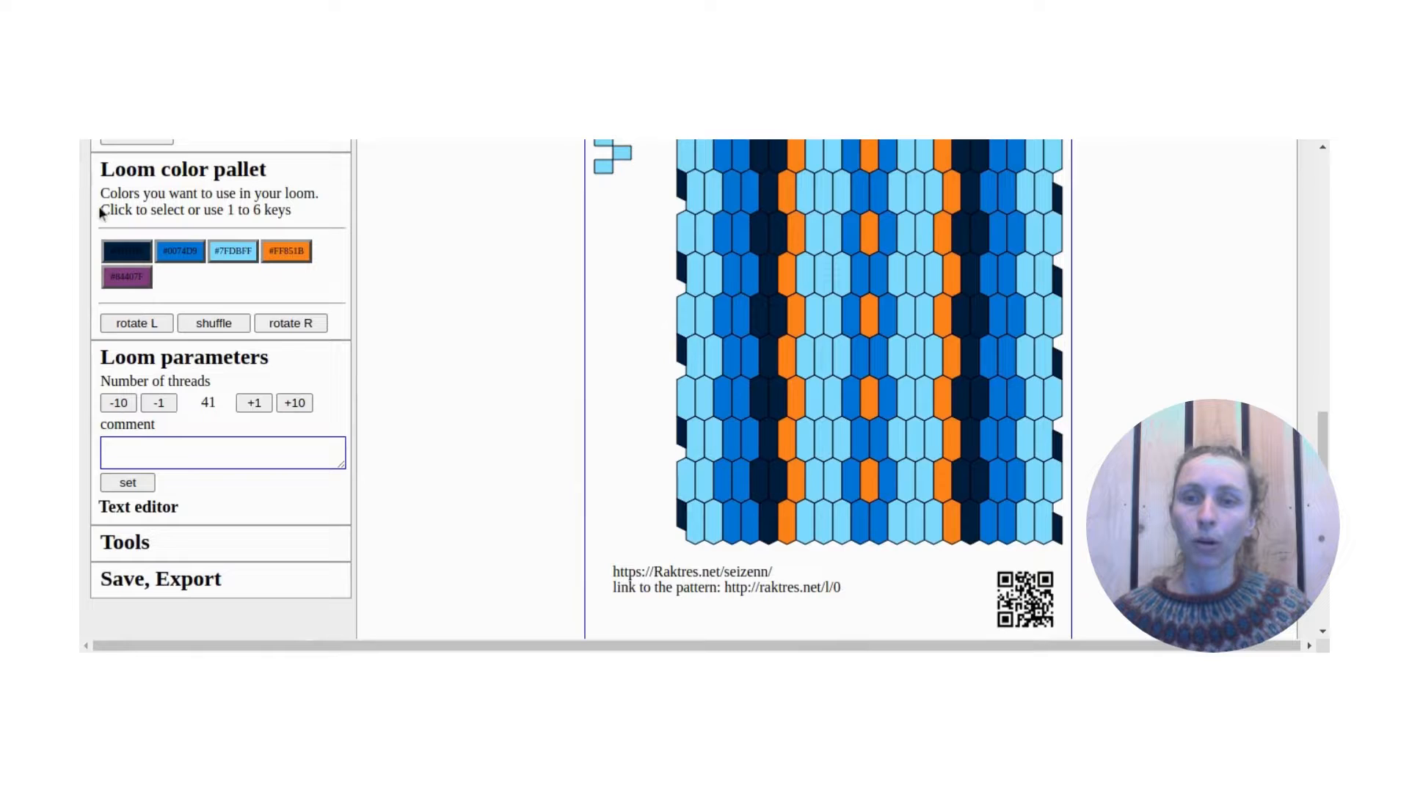
{"action": "left_click", "coordinate": [140, 279]}
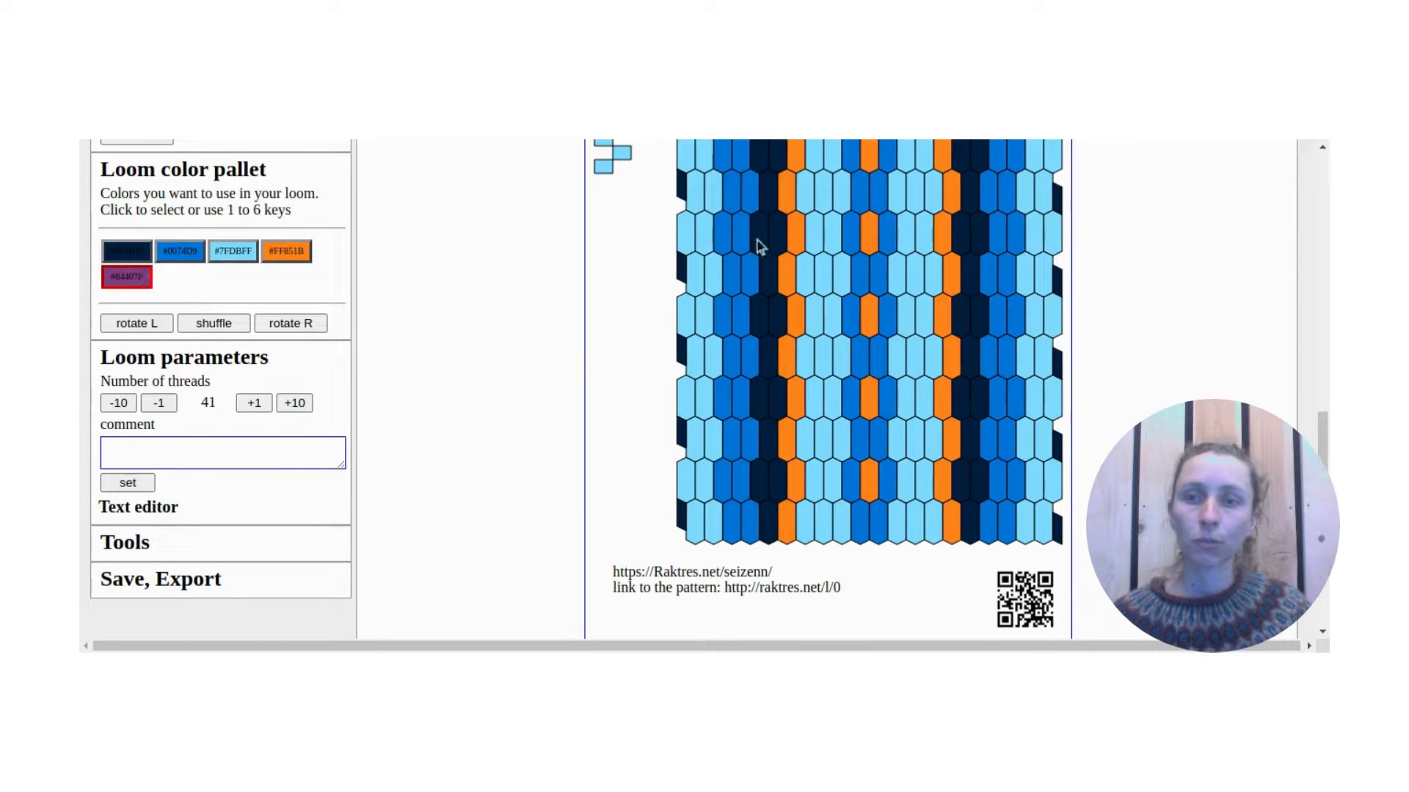
{"action": "left_click", "coordinate": [868, 327]}
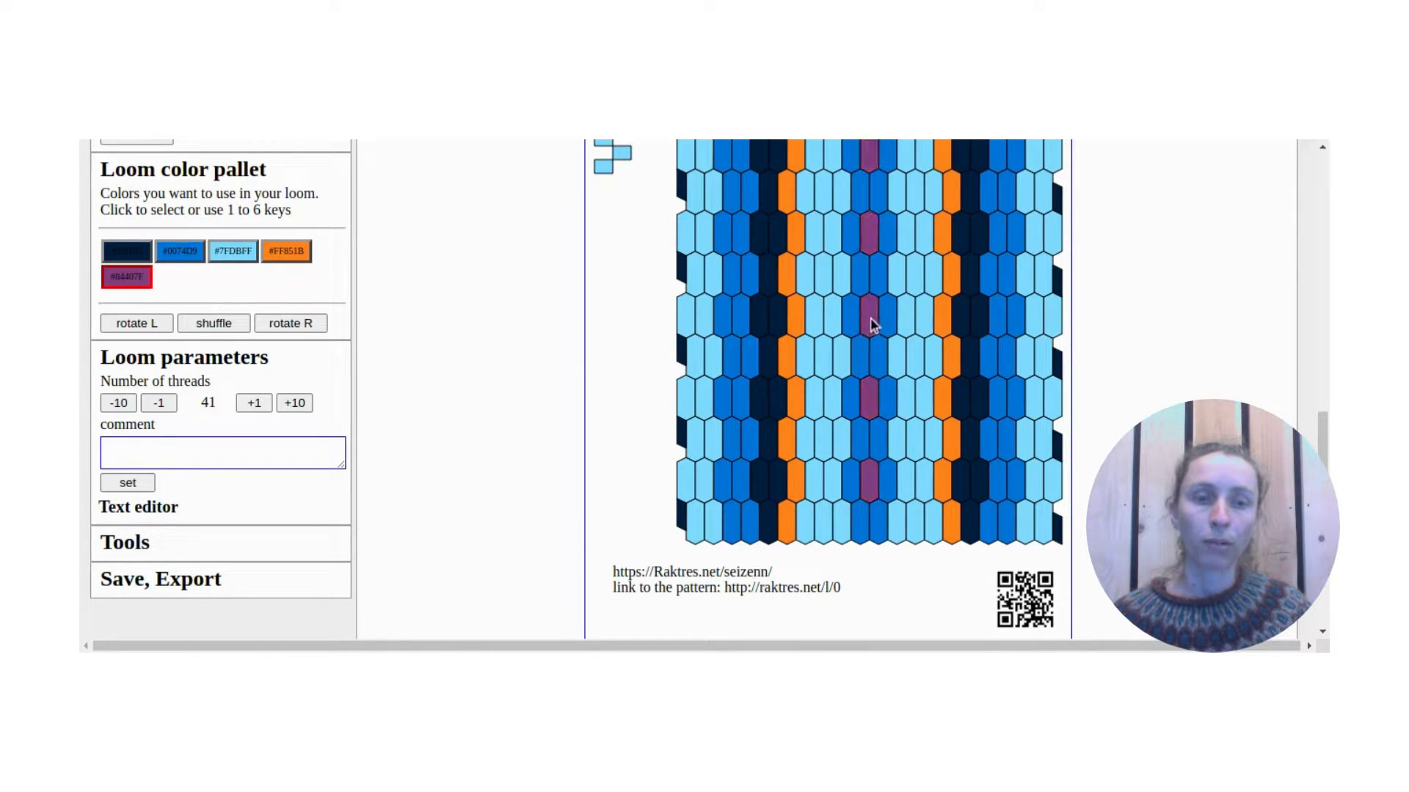
{"action": "left_click", "coordinate": [877, 276]}
{"action": "left_click", "coordinate": [859, 279]}
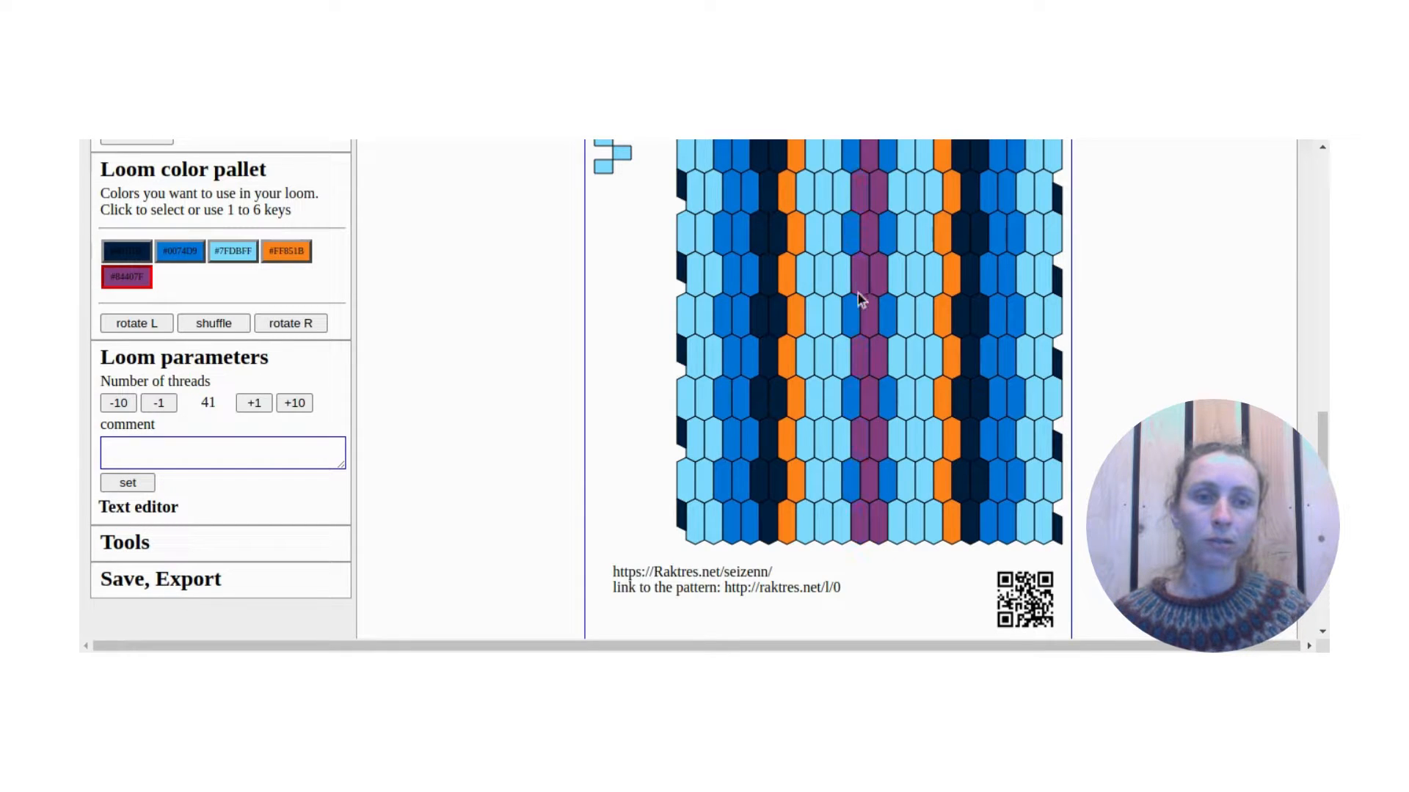
{"action": "left_click", "coordinate": [854, 312]}
{"action": "left_click", "coordinate": [889, 315]}
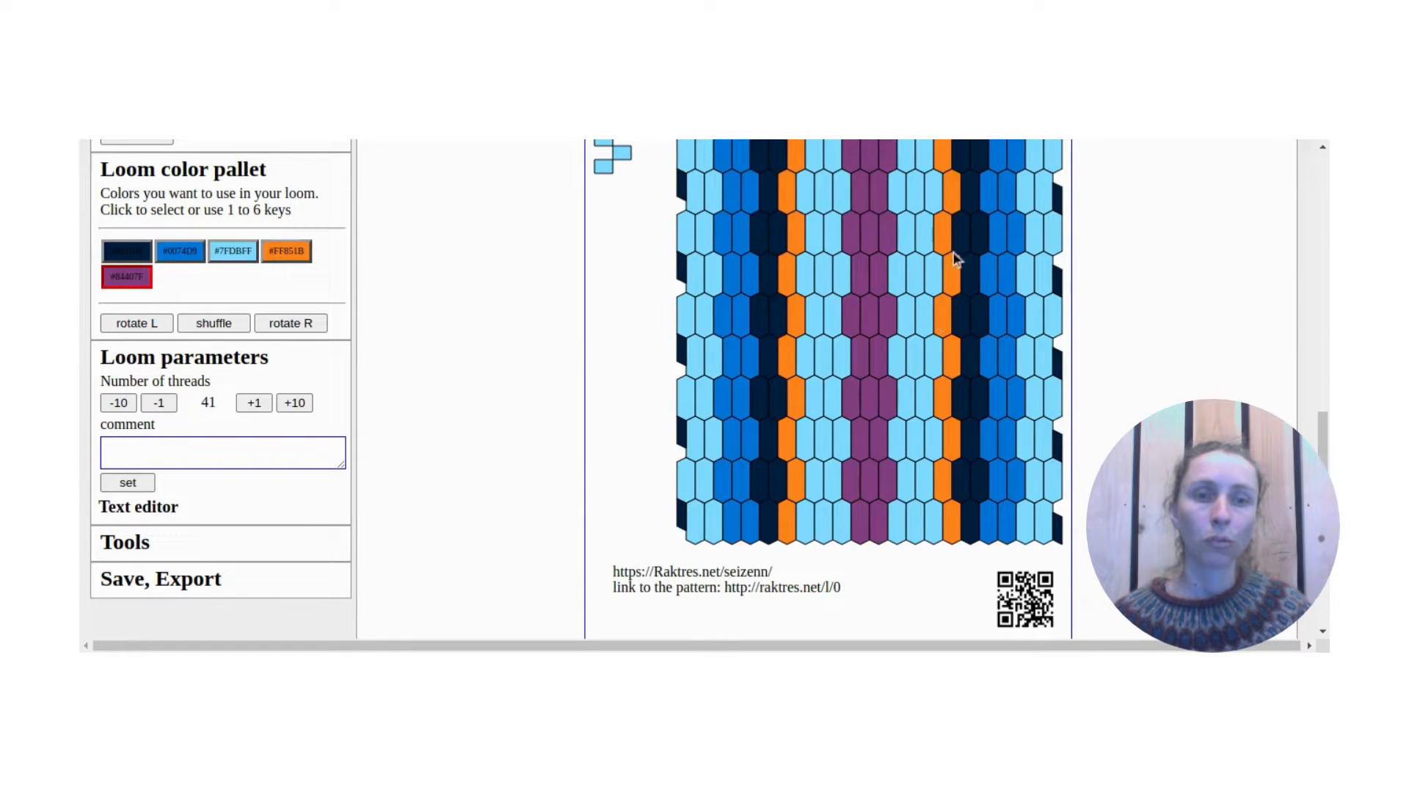
Recolour the orange and adjoining dark navy threads to the right of the central stripe purple
{"action": "left_click", "coordinate": [951, 272]}
{"action": "left_click", "coordinate": [948, 309]}
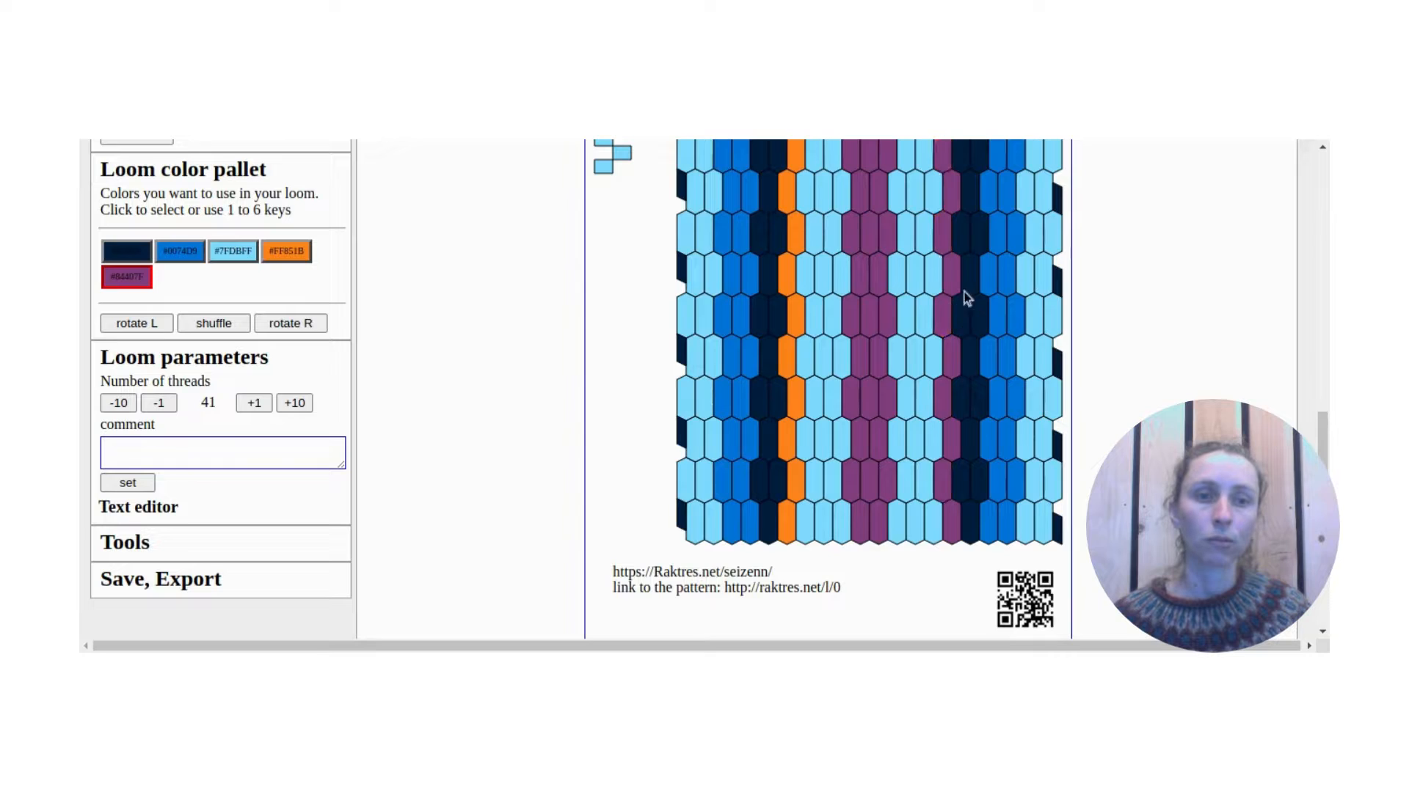
{"action": "left_click", "coordinate": [964, 295]}
{"action": "left_click", "coordinate": [969, 285]}
{"action": "left_click", "coordinate": [984, 314]}
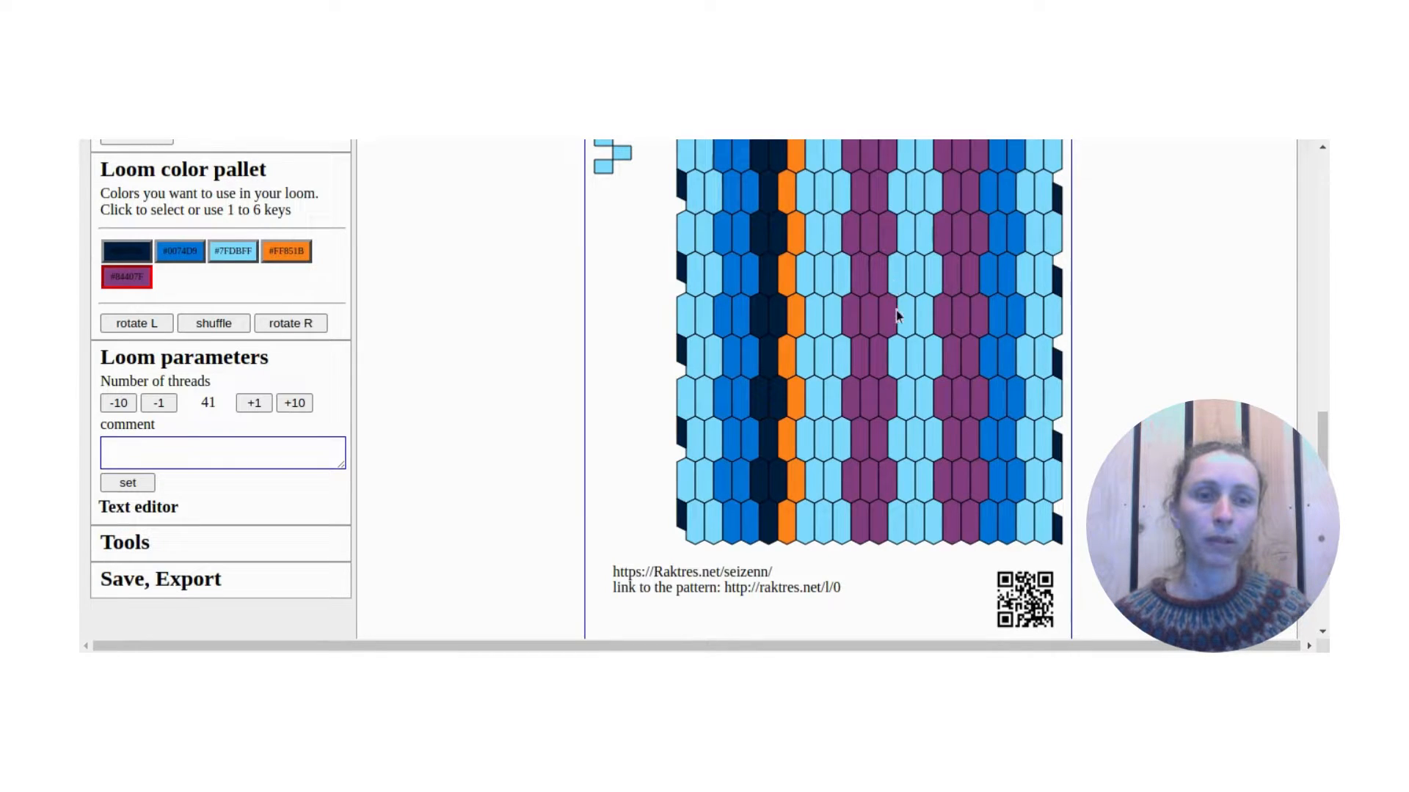
Recolour alternate light blue threads on both sides of the central stripe and the adjoining left orange thread purple to form horizontal bars
{"action": "left_click", "coordinate": [905, 314]}
{"action": "left_click", "coordinate": [927, 315]}
{"action": "left_click", "coordinate": [833, 315]}
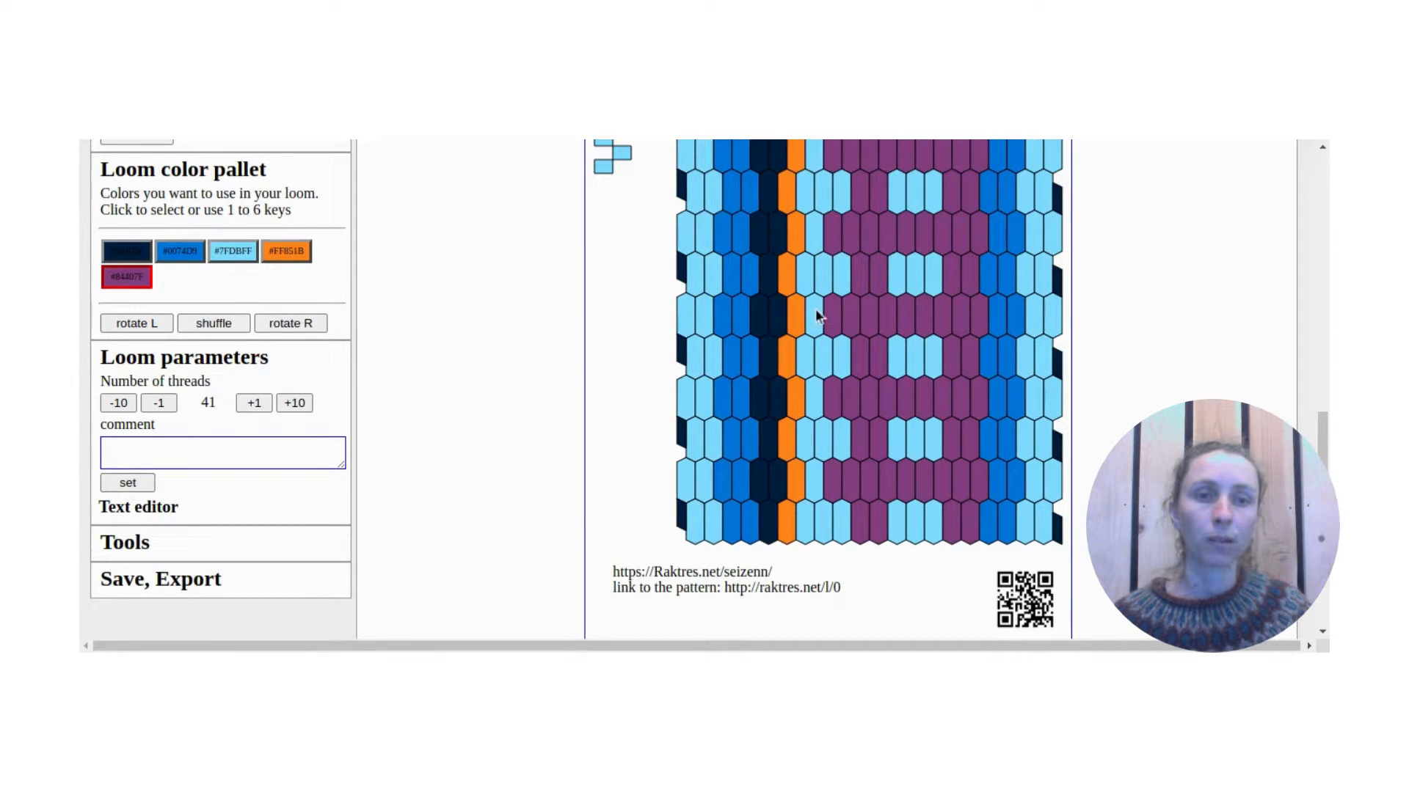
{"action": "left_click", "coordinate": [815, 316]}
{"action": "left_click", "coordinate": [796, 317]}
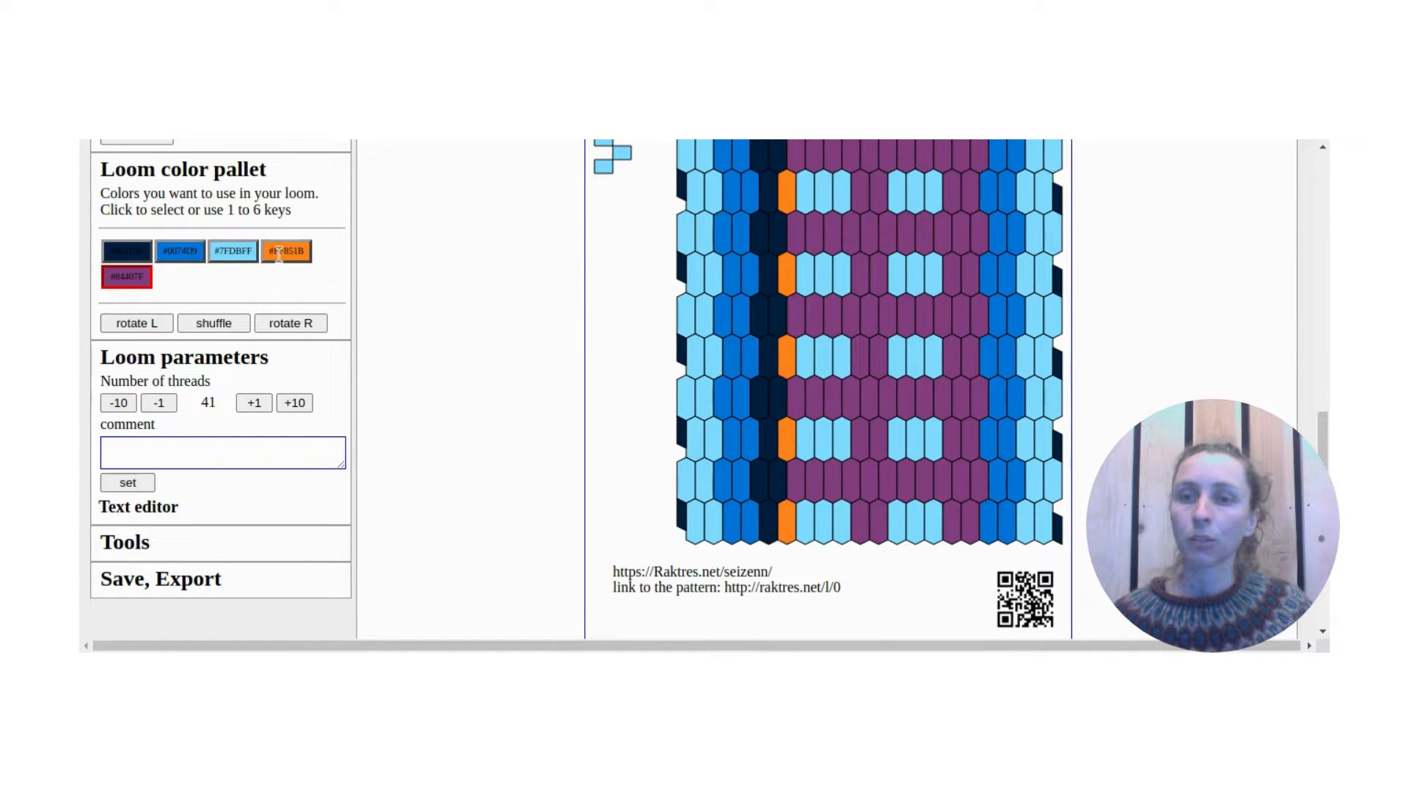
Remove the blue #0074D9 from the loom colour palette
{"action": "scroll", "coordinate": [441, 255], "scroll_direction": "up", "scroll_amount": 1}
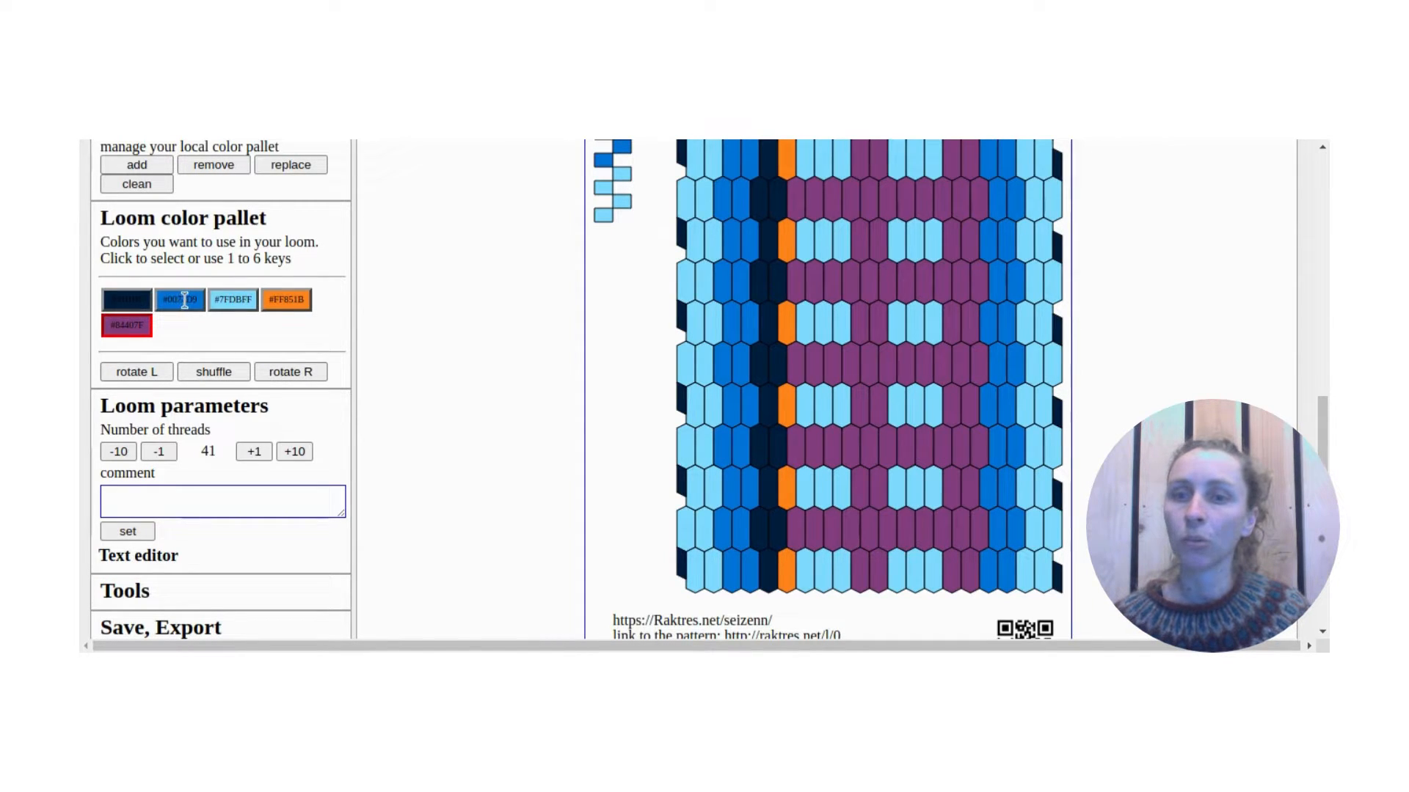
{"action": "left_click", "coordinate": [184, 301]}
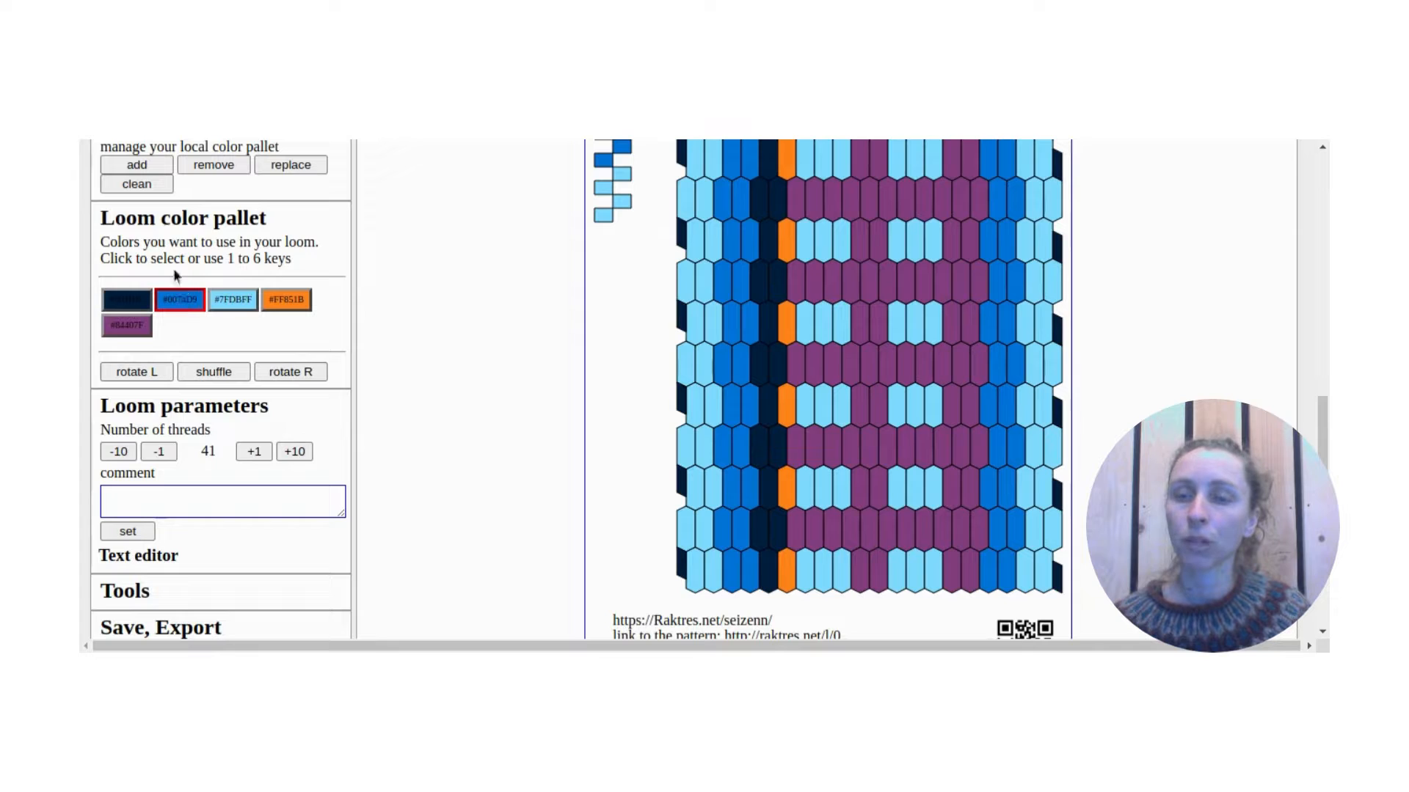
{"action": "left_click", "coordinate": [208, 165]}
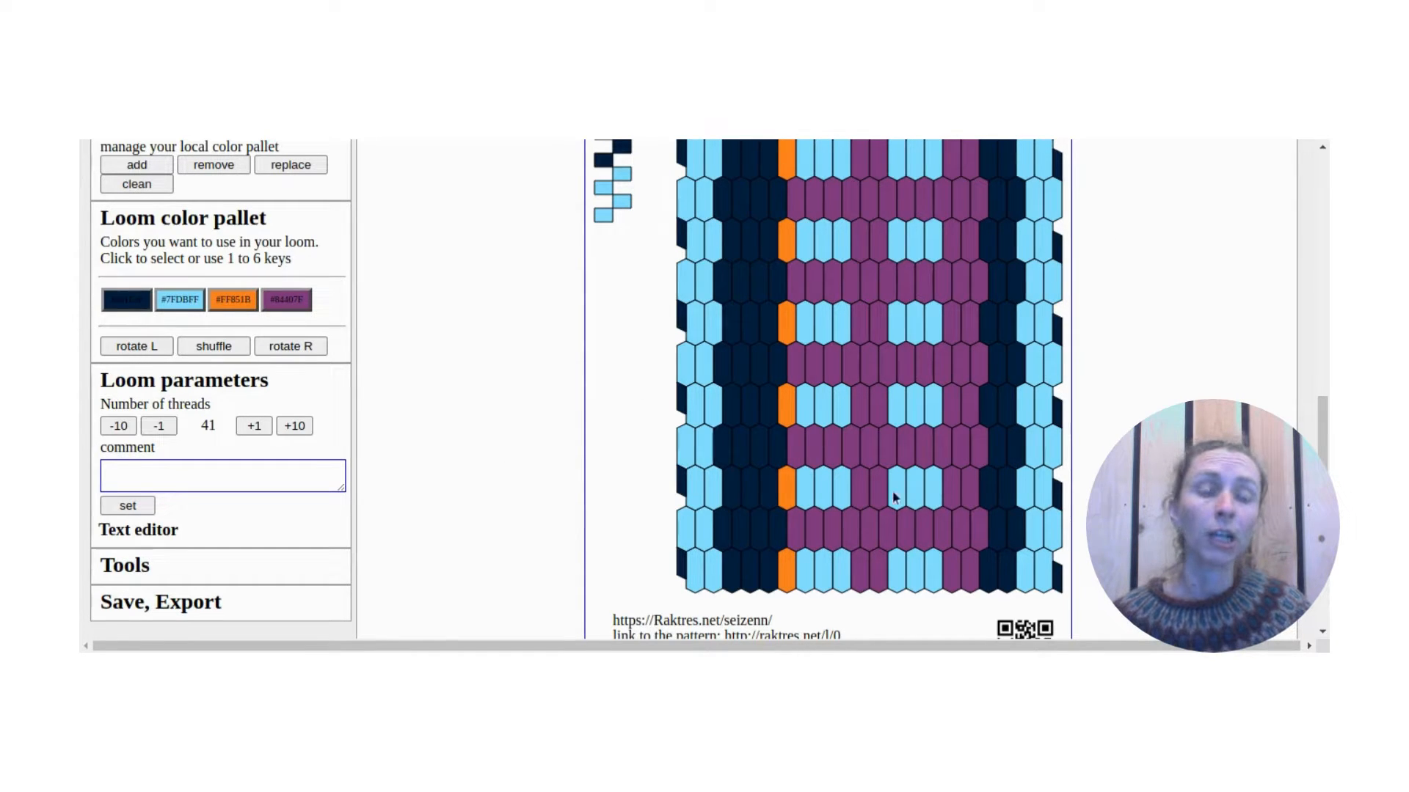
Rotate the loom palette colours to the left three times
{"action": "scroll", "coordinate": [546, 220], "scroll_direction": "down", "scroll_amount": 3}
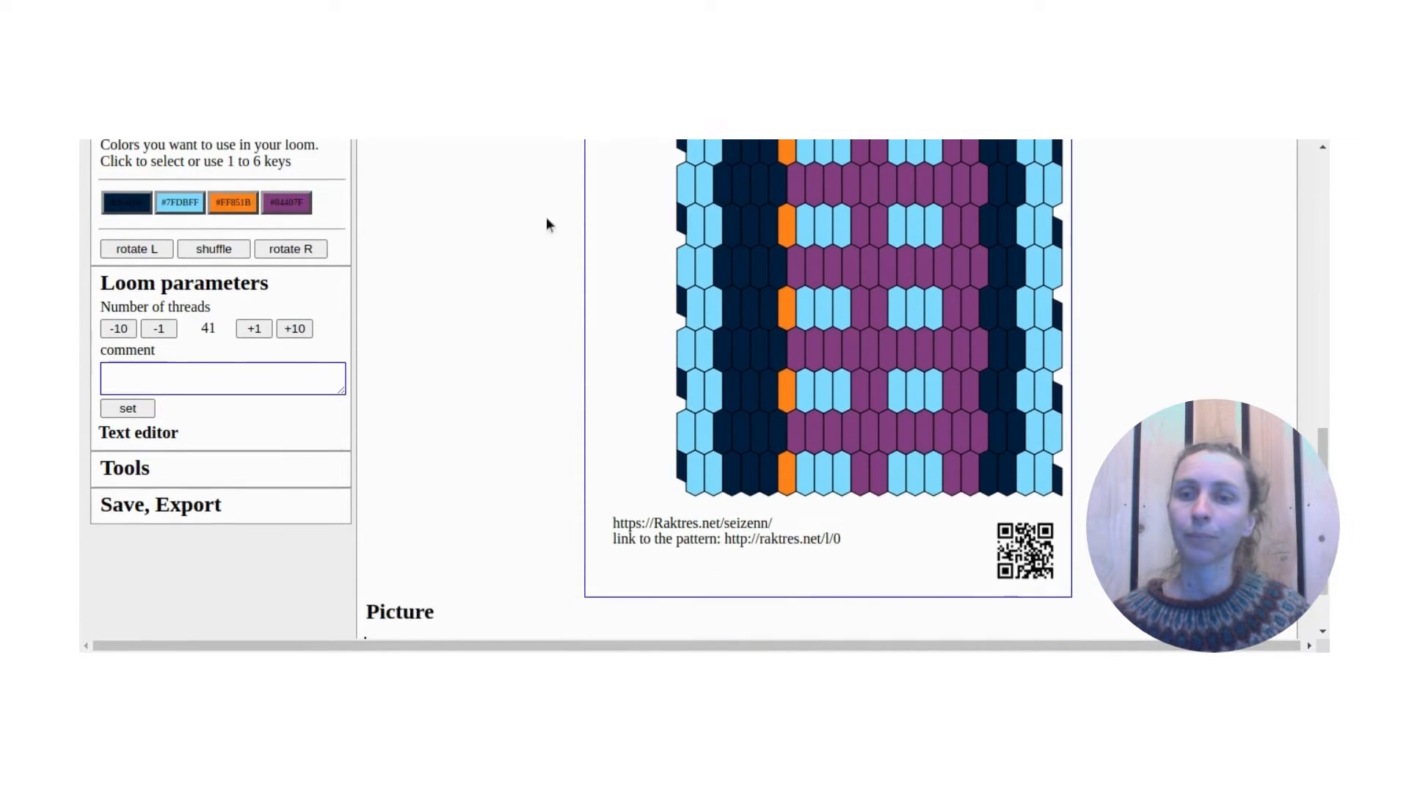
{"action": "scroll", "coordinate": [387, 301], "scroll_direction": "up", "scroll_amount": 3}
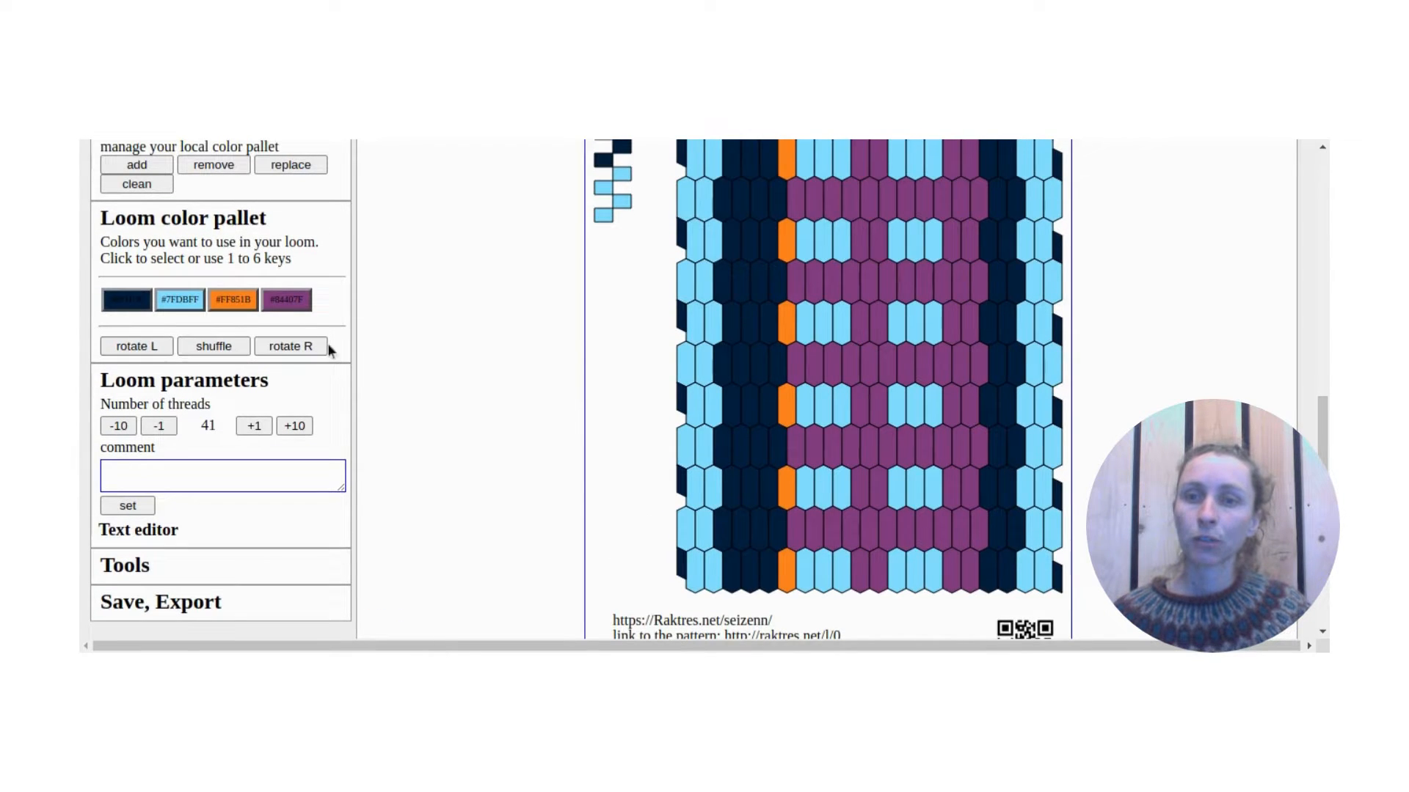
{"action": "left_click", "coordinate": [129, 347]}
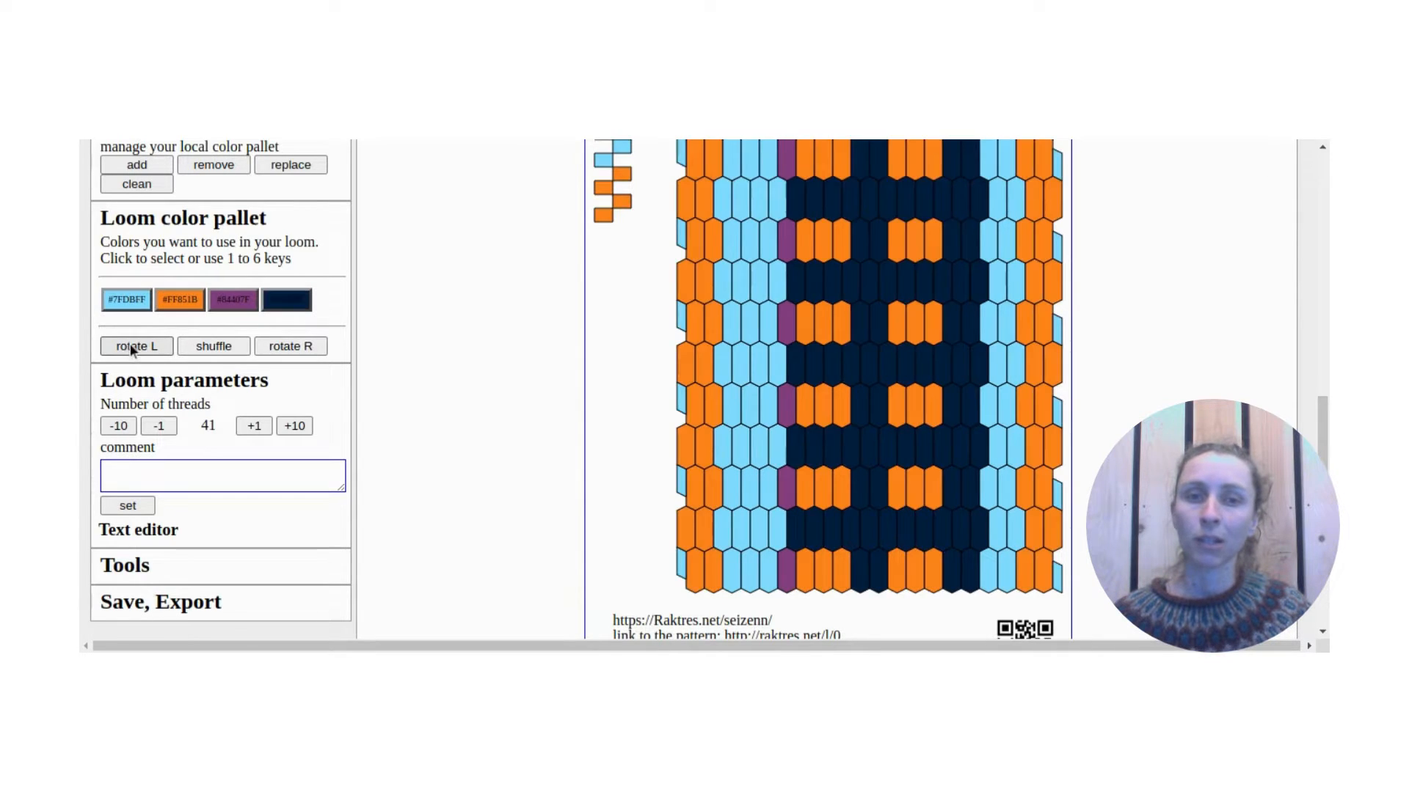
{"action": "left_click", "coordinate": [129, 345]}
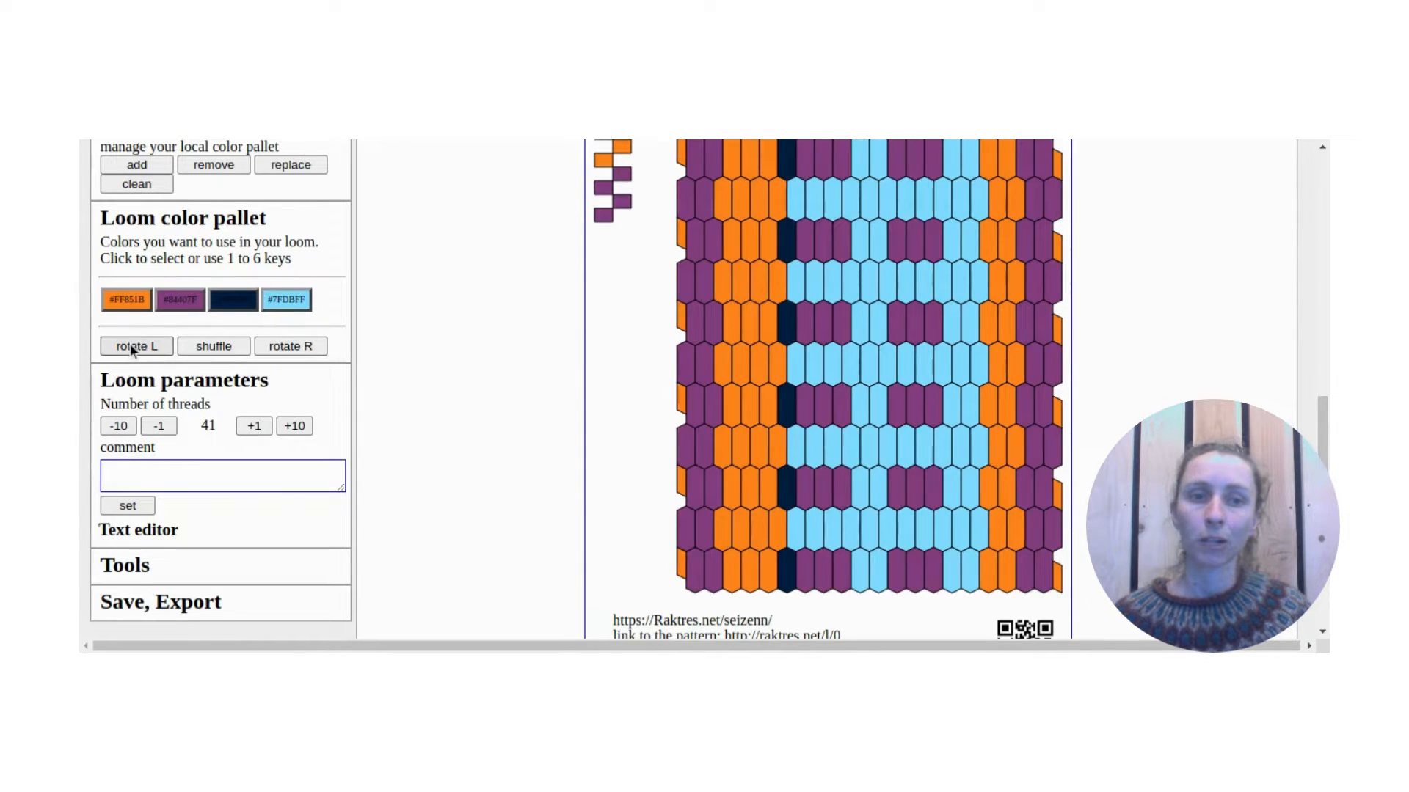
{"action": "left_click", "coordinate": [130, 345]}
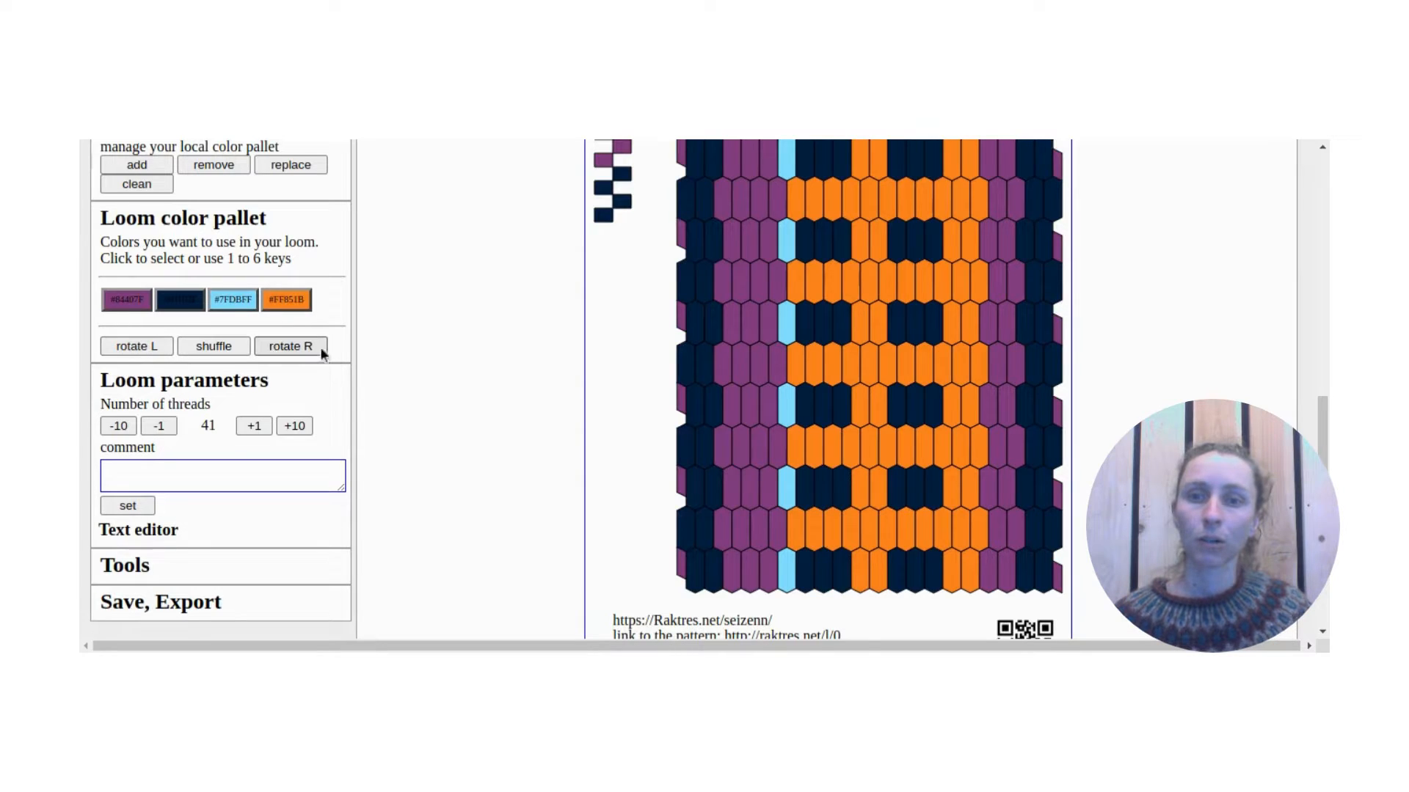
Shuffle the loom palette colours five times to try other colour arrangements of the pattern
{"action": "left_click", "coordinate": [233, 347]}
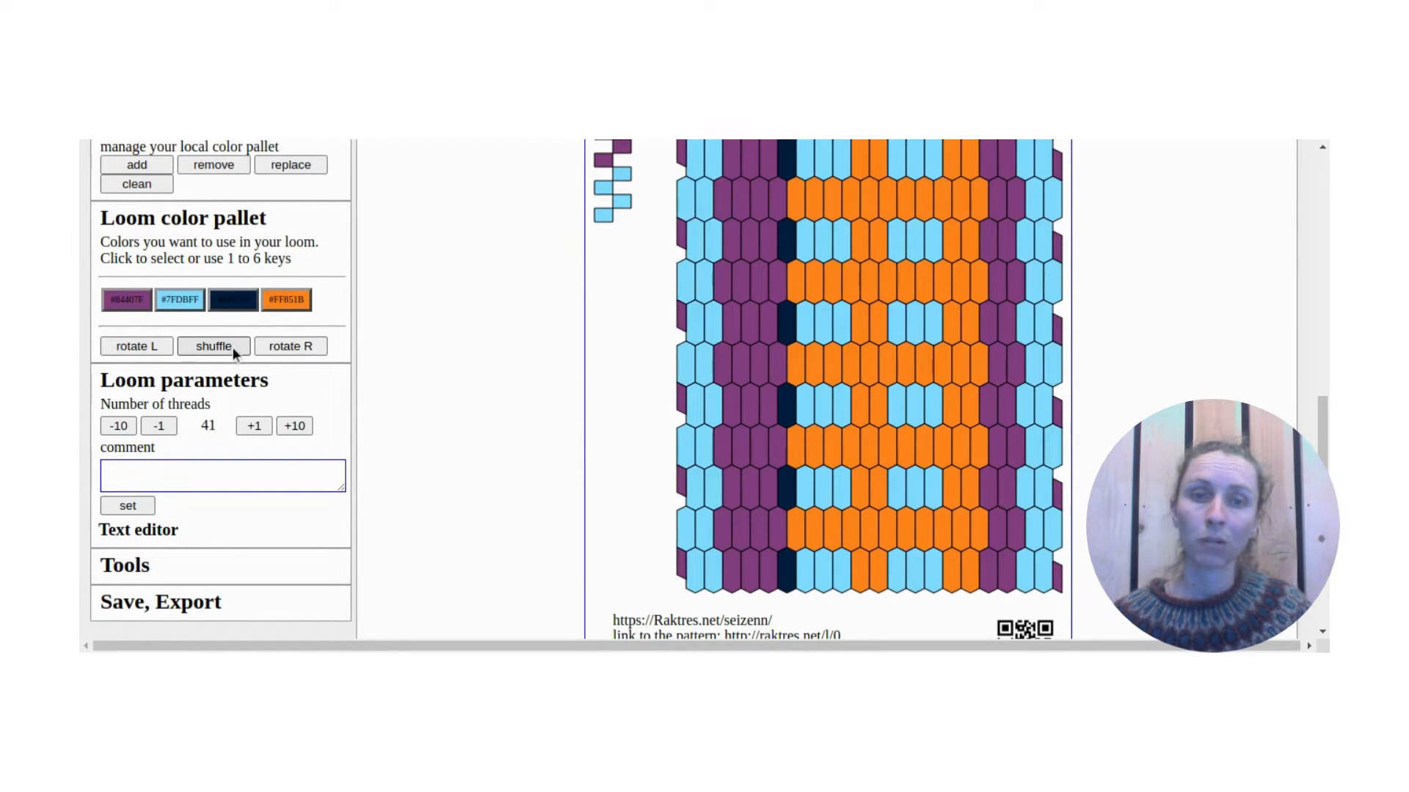
{"action": "left_click", "coordinate": [231, 347]}
{"action": "left_click", "coordinate": [232, 347]}
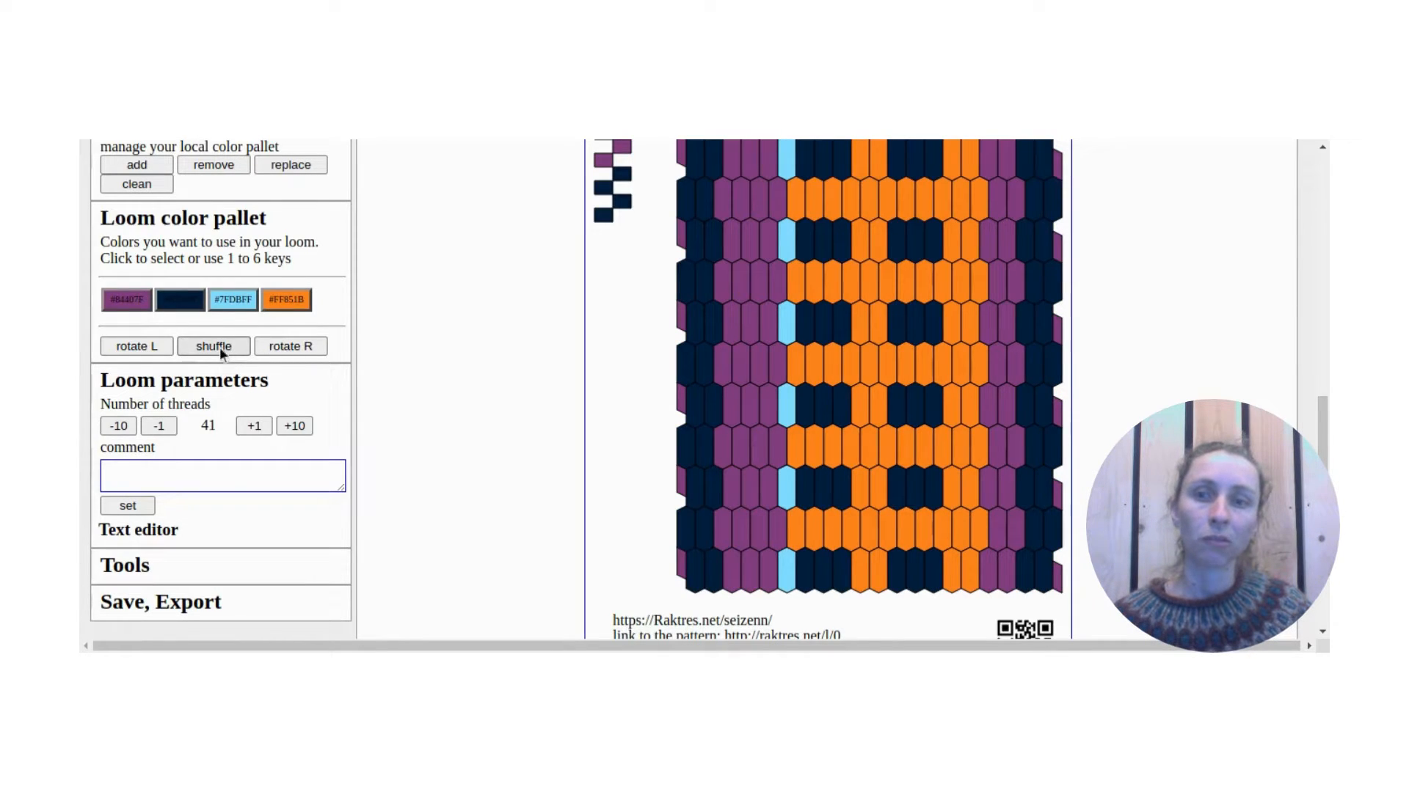
{"action": "left_click", "coordinate": [219, 342]}
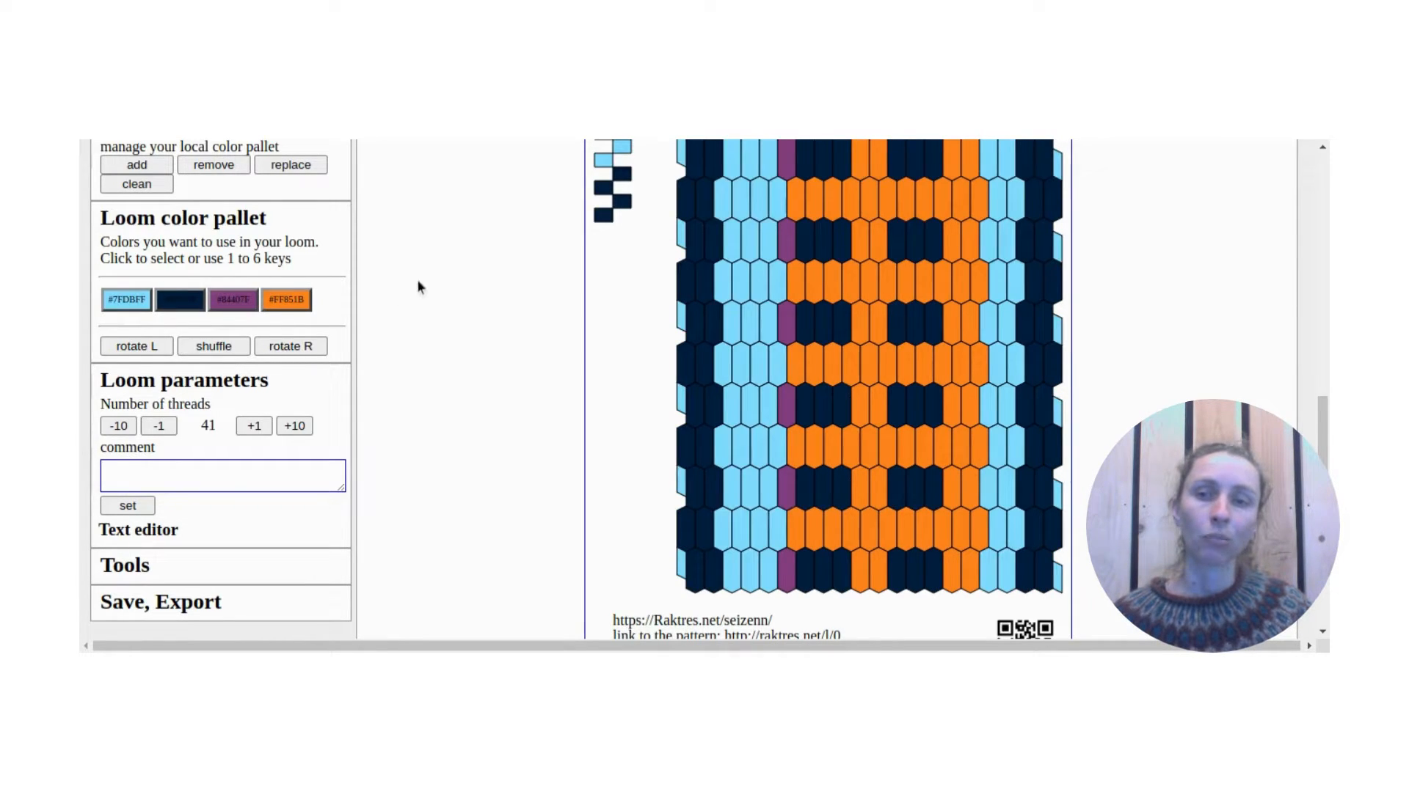
{"action": "left_click", "coordinate": [216, 342]}
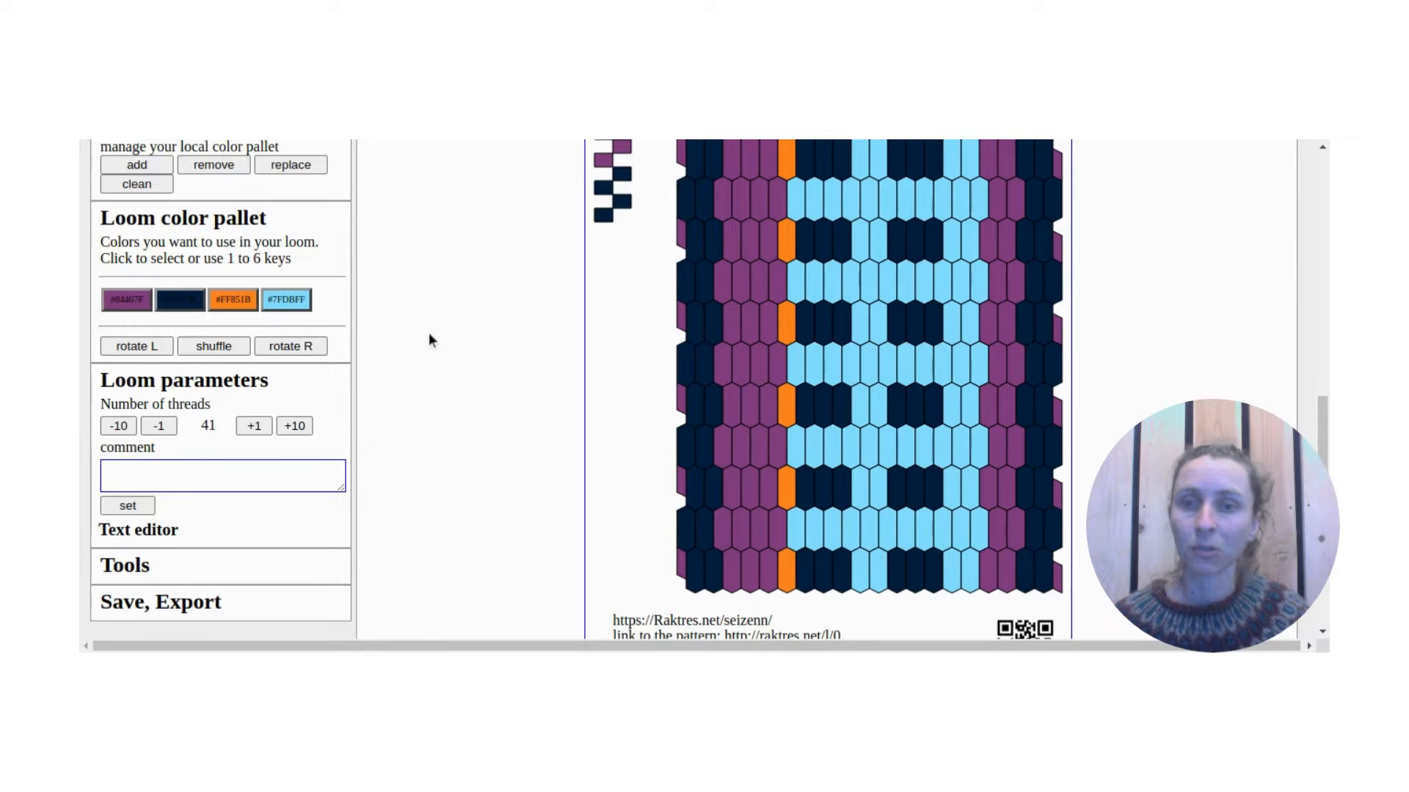
Increase the loom's number of threads by 10 to 51
{"action": "scroll", "coordinate": [431, 338], "scroll_direction": "down", "scroll_amount": 1}
{"action": "scroll", "coordinate": [430, 335], "scroll_direction": "down", "scroll_amount": 1}
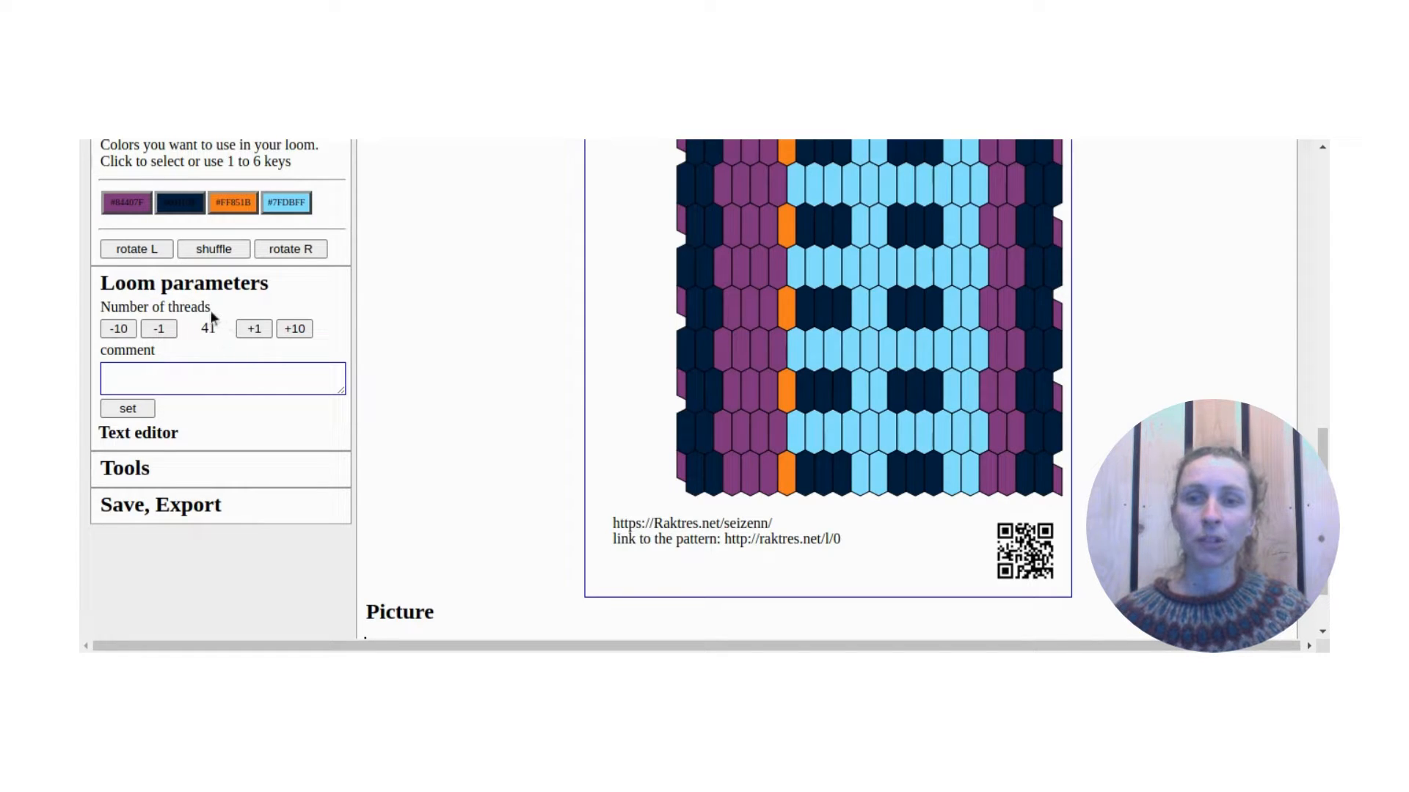
{"action": "left_click", "coordinate": [292, 332]}
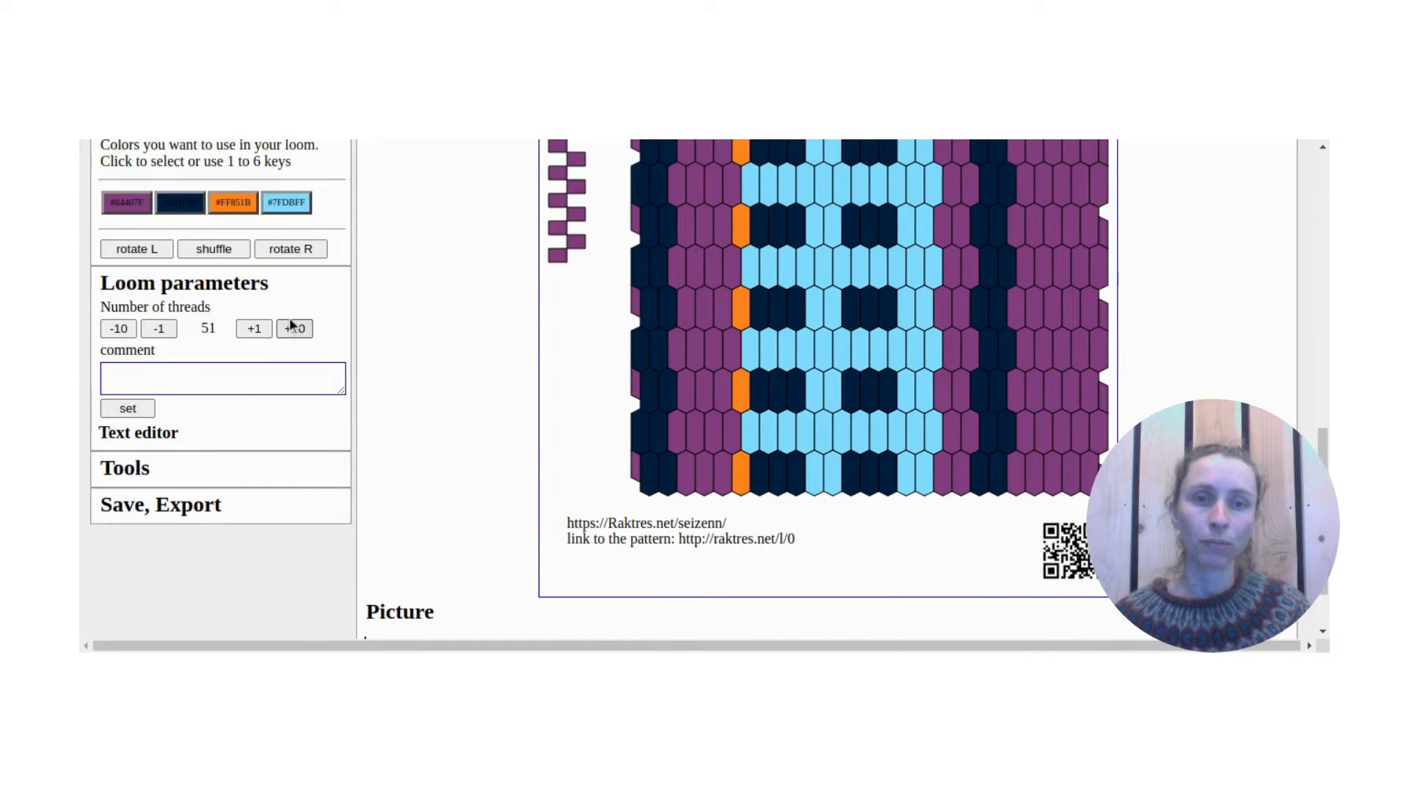
Increase the loom's number of threads one at a time to 54
{"action": "left_click", "coordinate": [266, 332]}
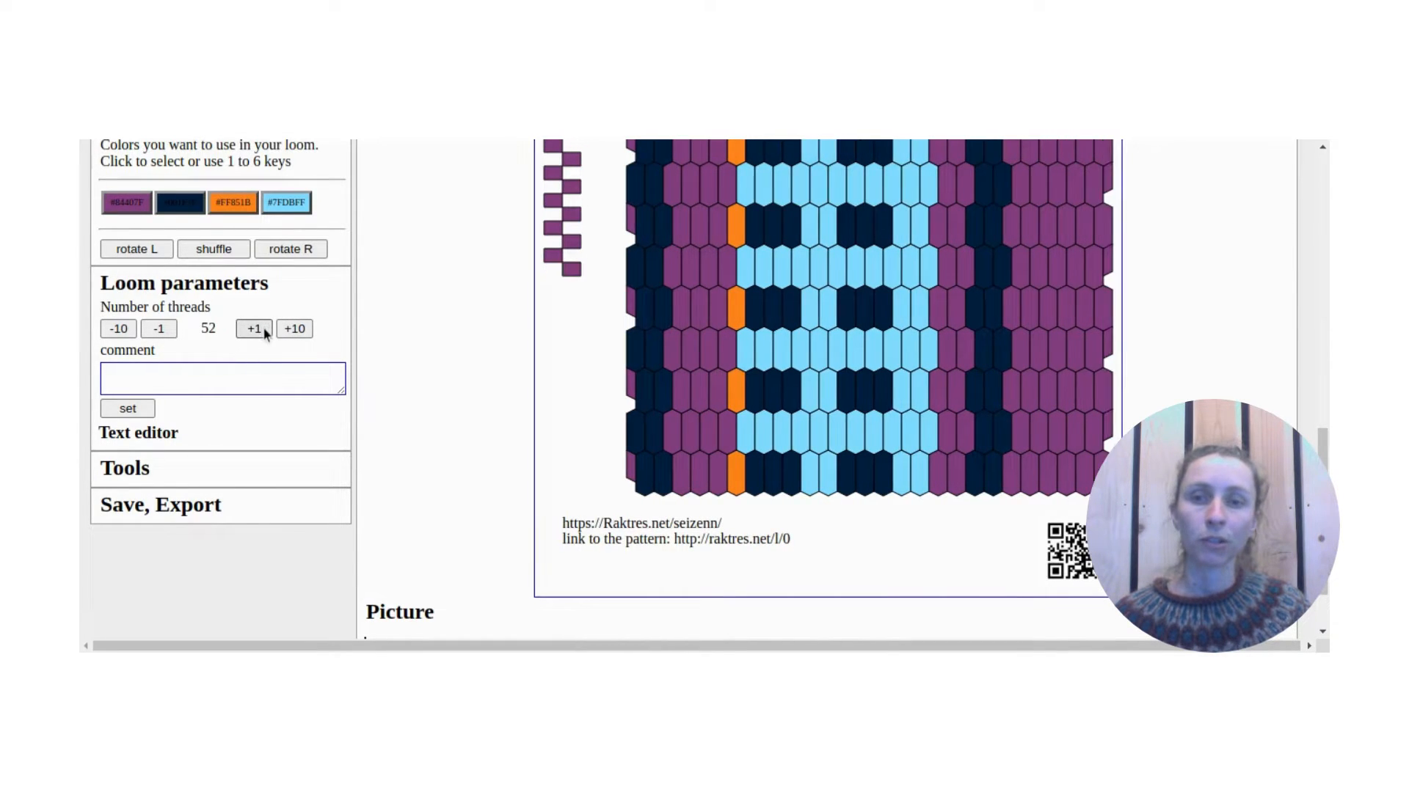
{"action": "left_click", "coordinate": [262, 332]}
{"action": "left_click", "coordinate": [262, 332]}
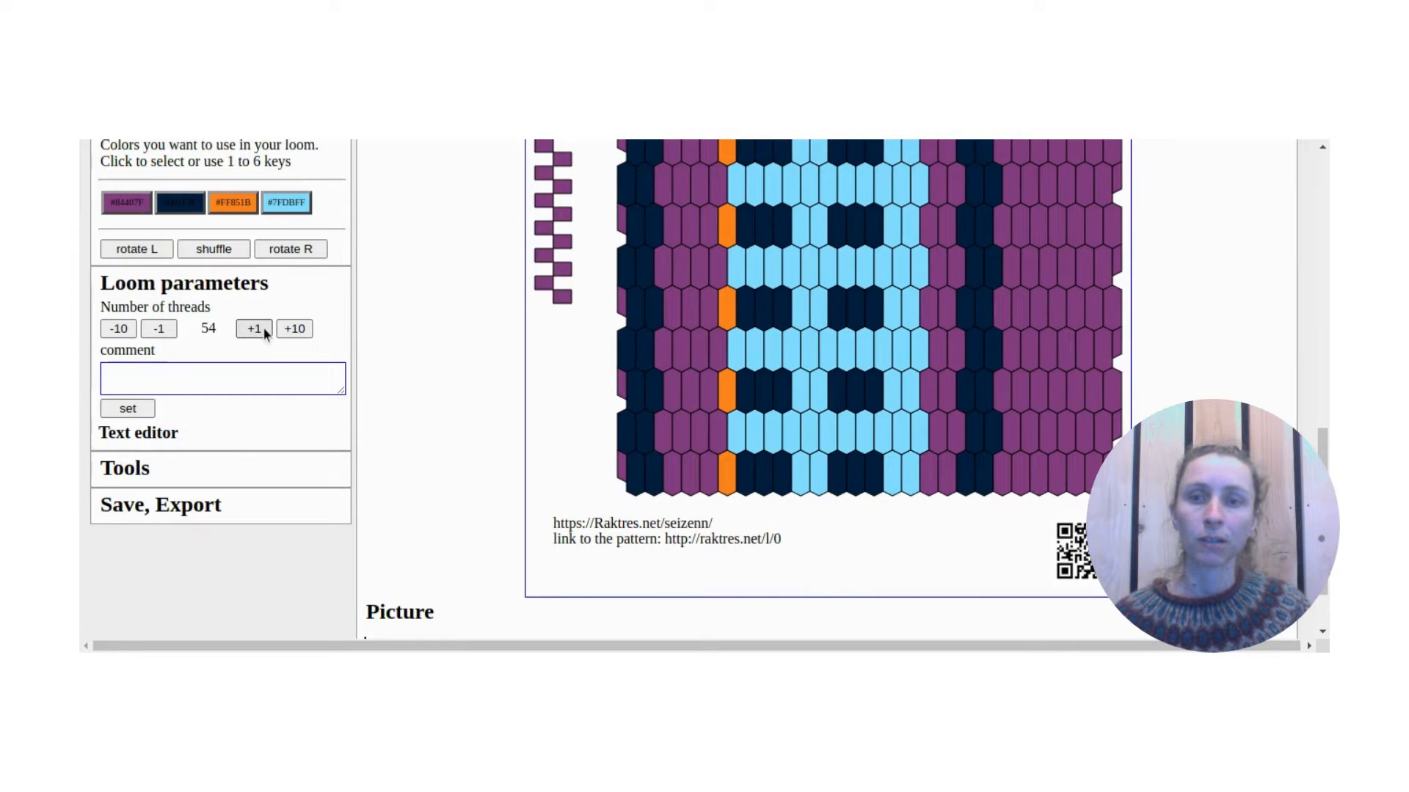
Reduce the loom's number of threads by one three times and by ten once, down to 41
{"action": "left_click", "coordinate": [167, 328]}
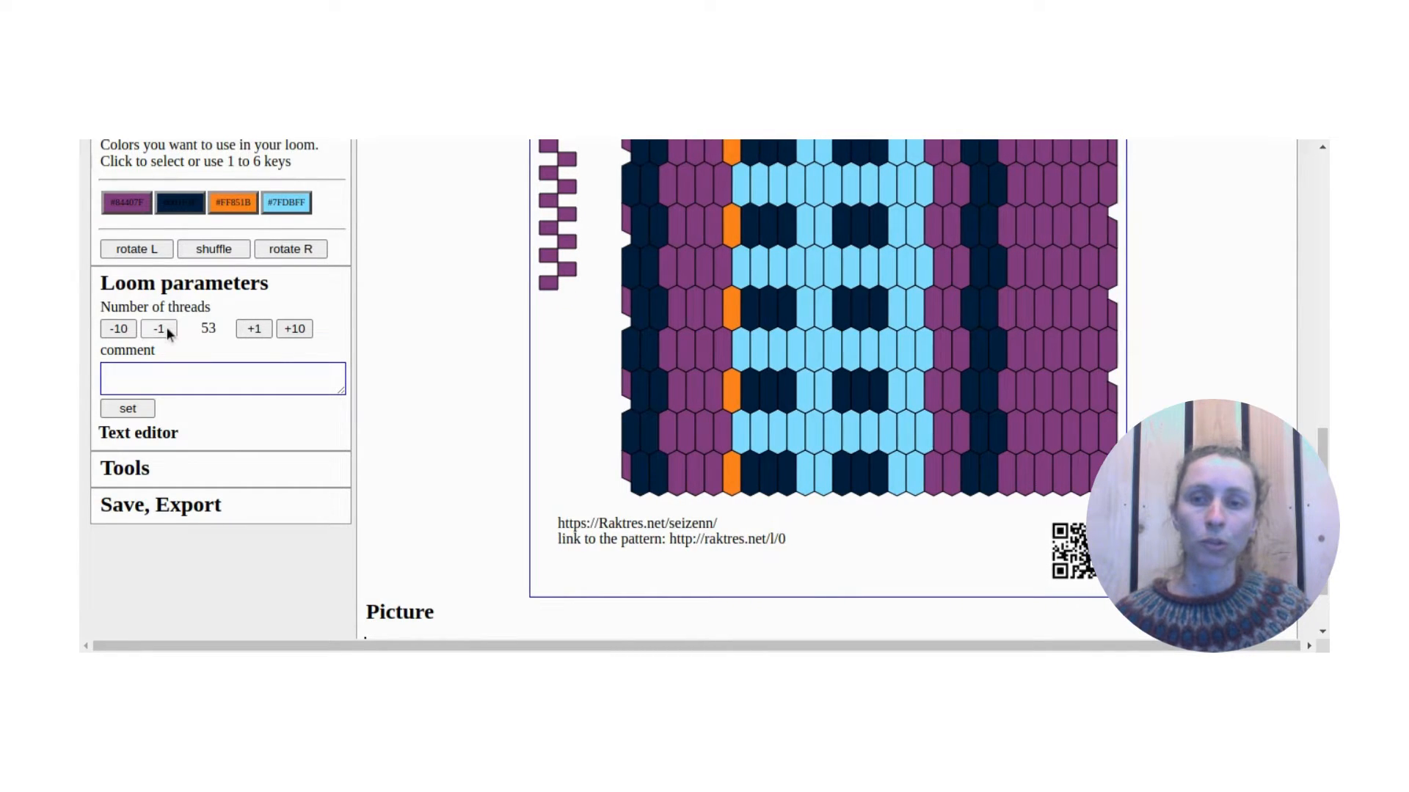
{"action": "left_click", "coordinate": [167, 328]}
{"action": "left_click", "coordinate": [166, 327]}
{"action": "left_click", "coordinate": [119, 330]}
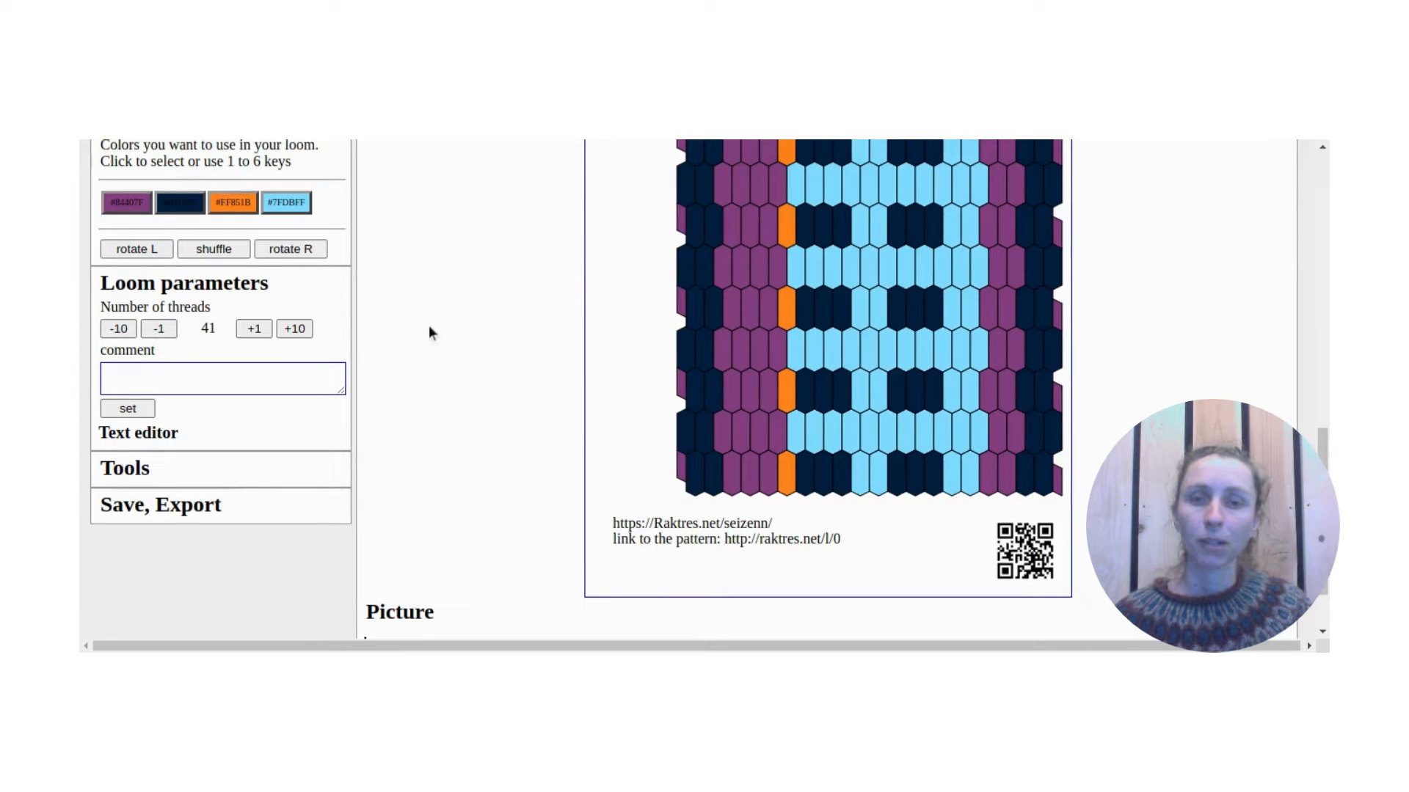
Open the pattern tools and apply the plain symmetry to the pattern's thread colours
{"action": "scroll", "coordinate": [421, 361], "scroll_direction": "down", "scroll_amount": 2}
{"action": "scroll", "coordinate": [433, 360], "scroll_direction": "up", "scroll_amount": 2}
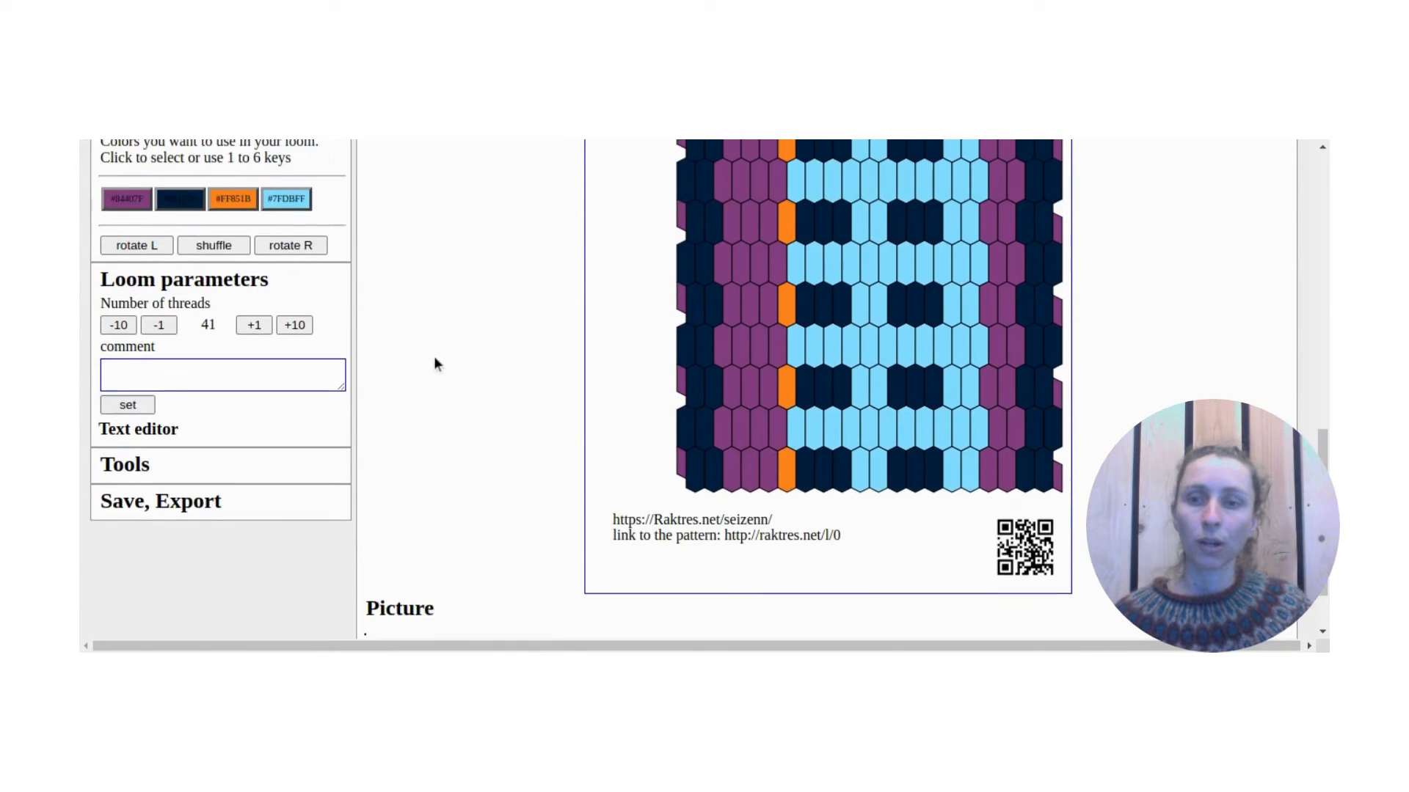
{"action": "scroll", "coordinate": [434, 364], "scroll_direction": "up", "scroll_amount": 1}
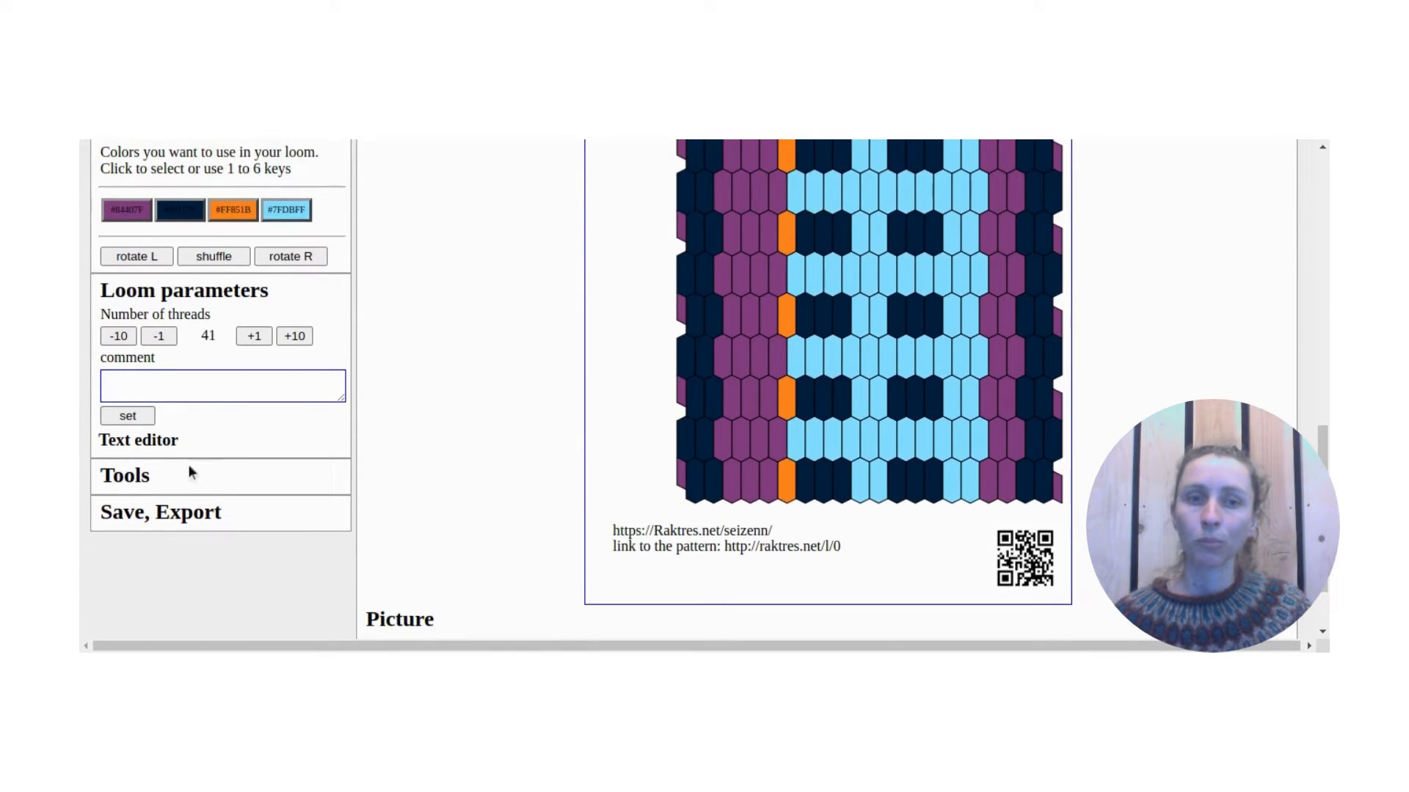
{"action": "left_click", "coordinate": [147, 478]}
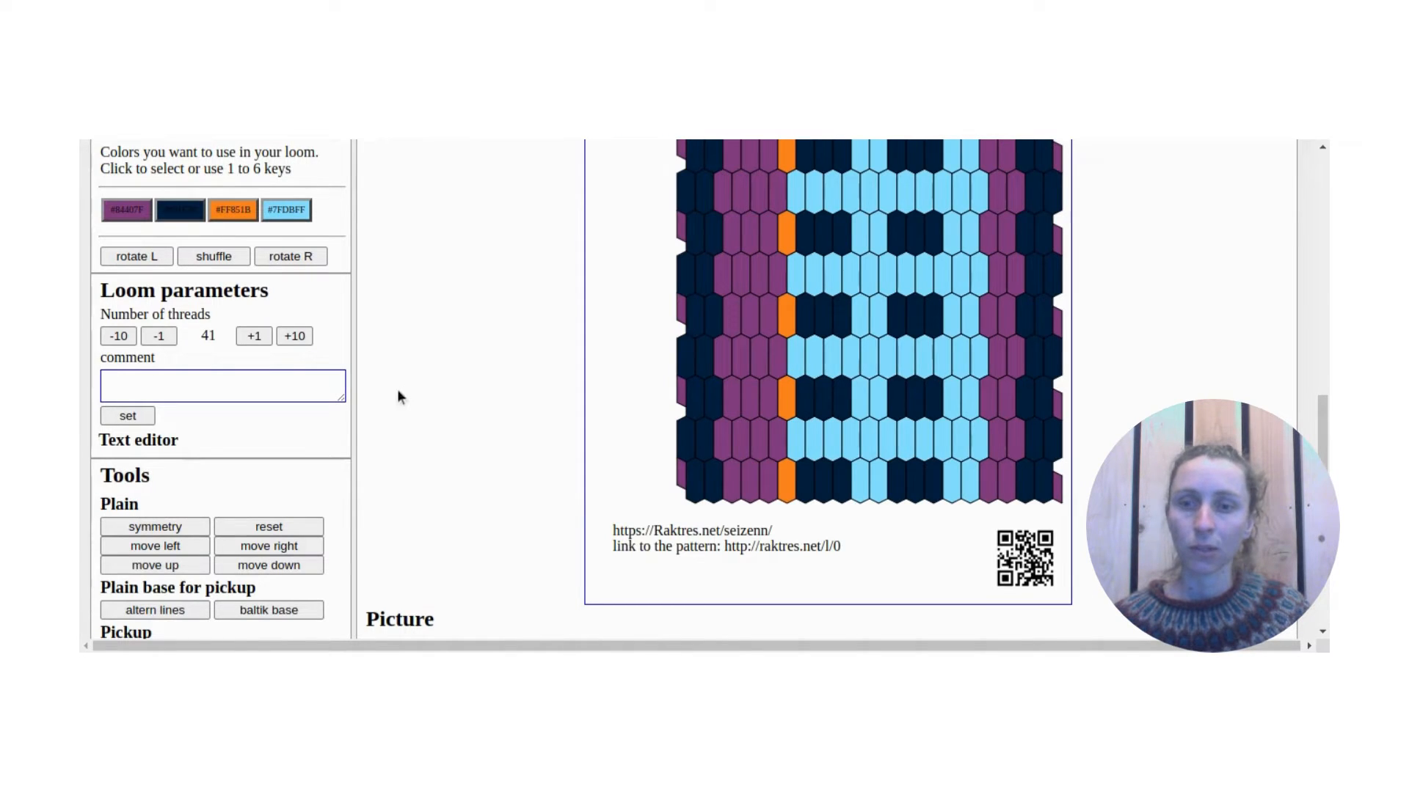
{"action": "left_click", "coordinate": [151, 526]}
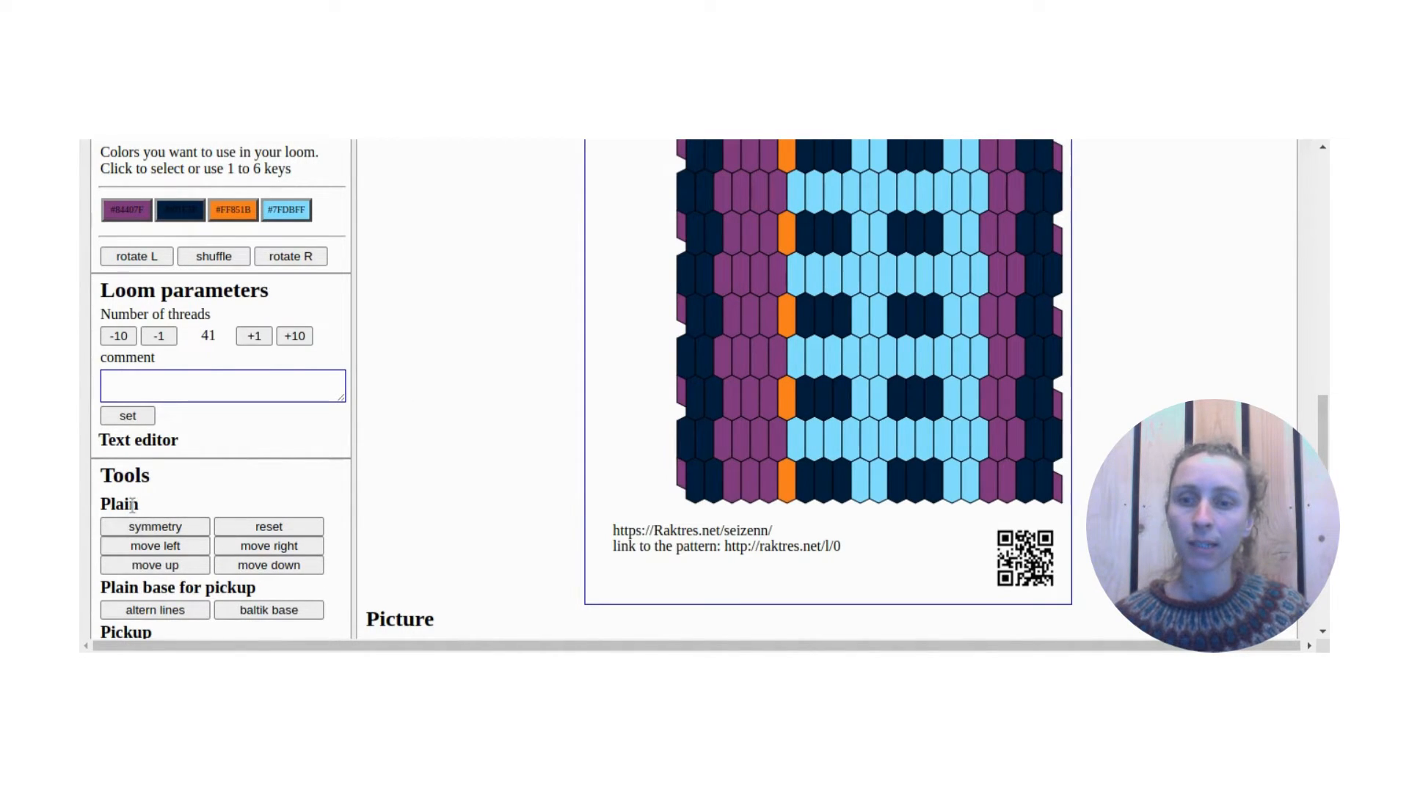
{"action": "left_click", "coordinate": [164, 525]}
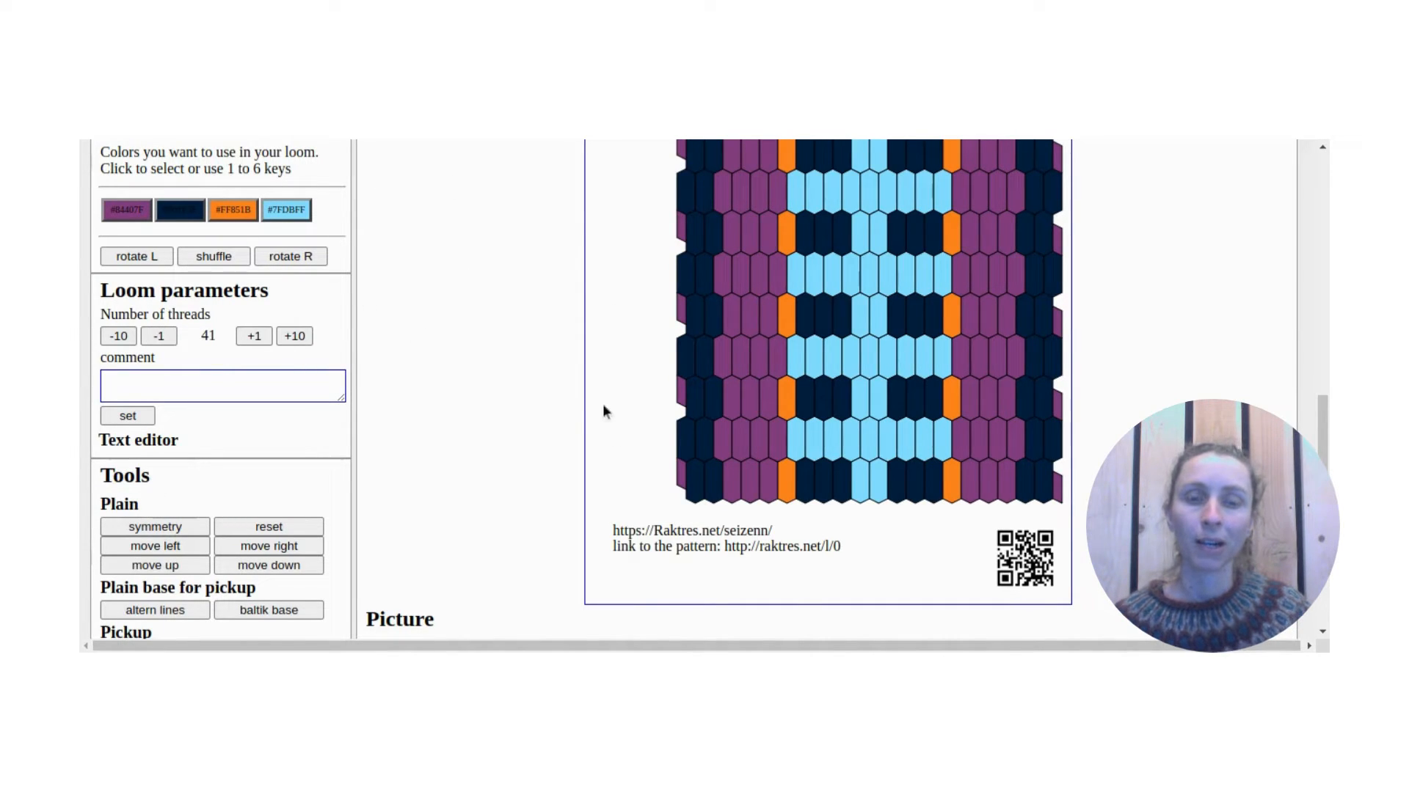
{"action": "scroll", "coordinate": [580, 396], "scroll_direction": "up", "scroll_amount": 7}
{"action": "scroll", "coordinate": [506, 396], "scroll_direction": "up", "scroll_amount": 3}
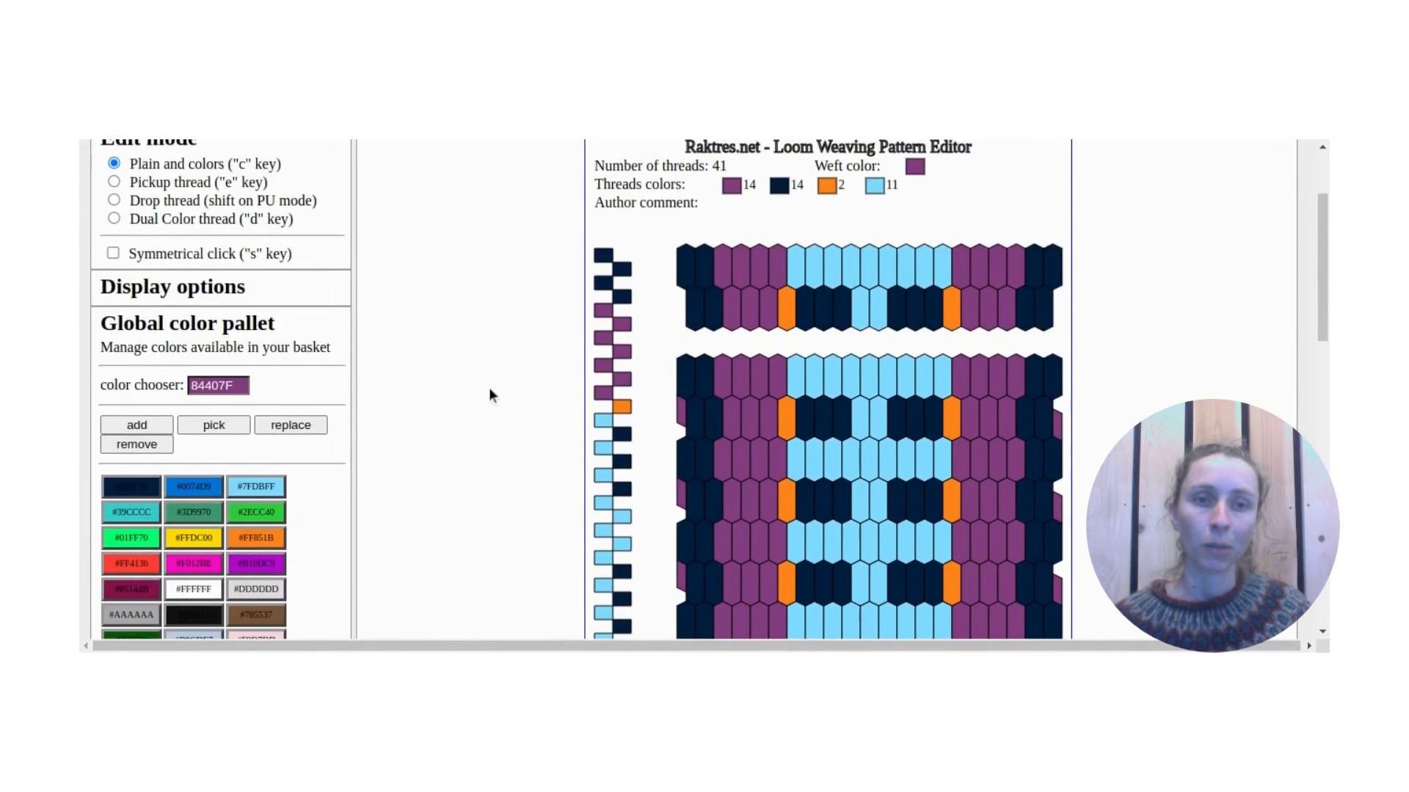
{"action": "scroll", "coordinate": [469, 384], "scroll_direction": "down", "scroll_amount": 5}
{"action": "scroll", "coordinate": [470, 388], "scroll_direction": "down", "scroll_amount": 3}
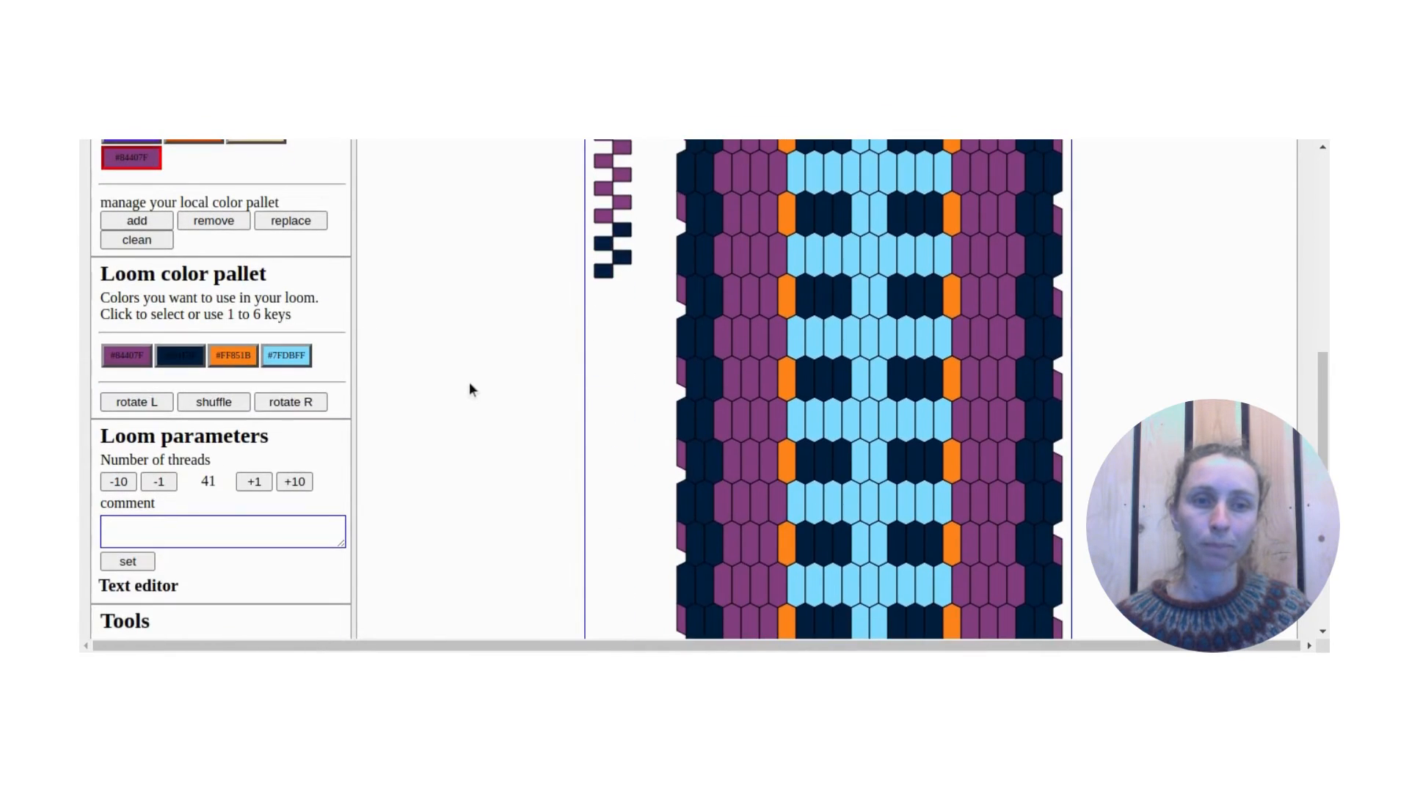
Recolour the three light blue threads at the centre of the pattern with orange #FF851B
{"action": "left_click", "coordinate": [176, 358]}
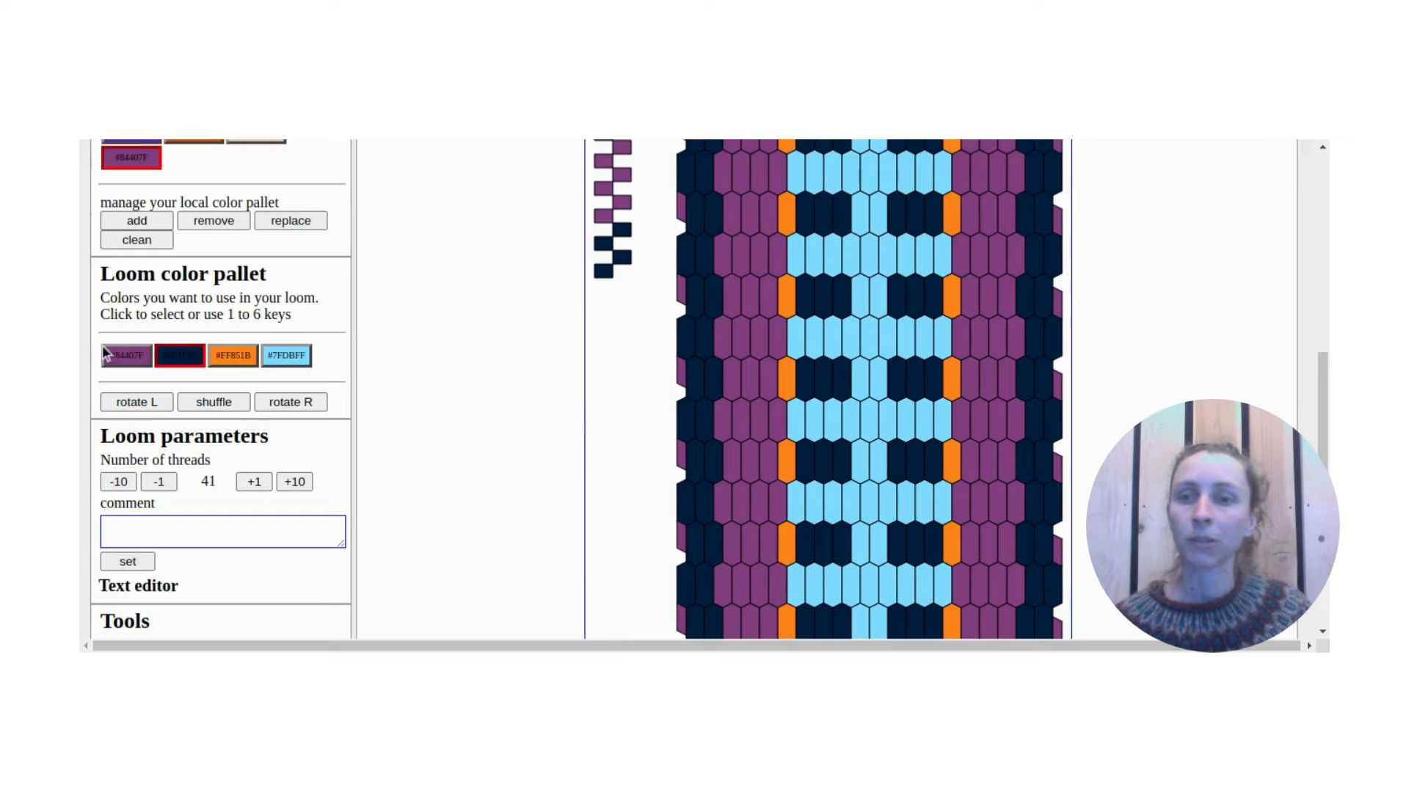
{"action": "left_click", "coordinate": [238, 359]}
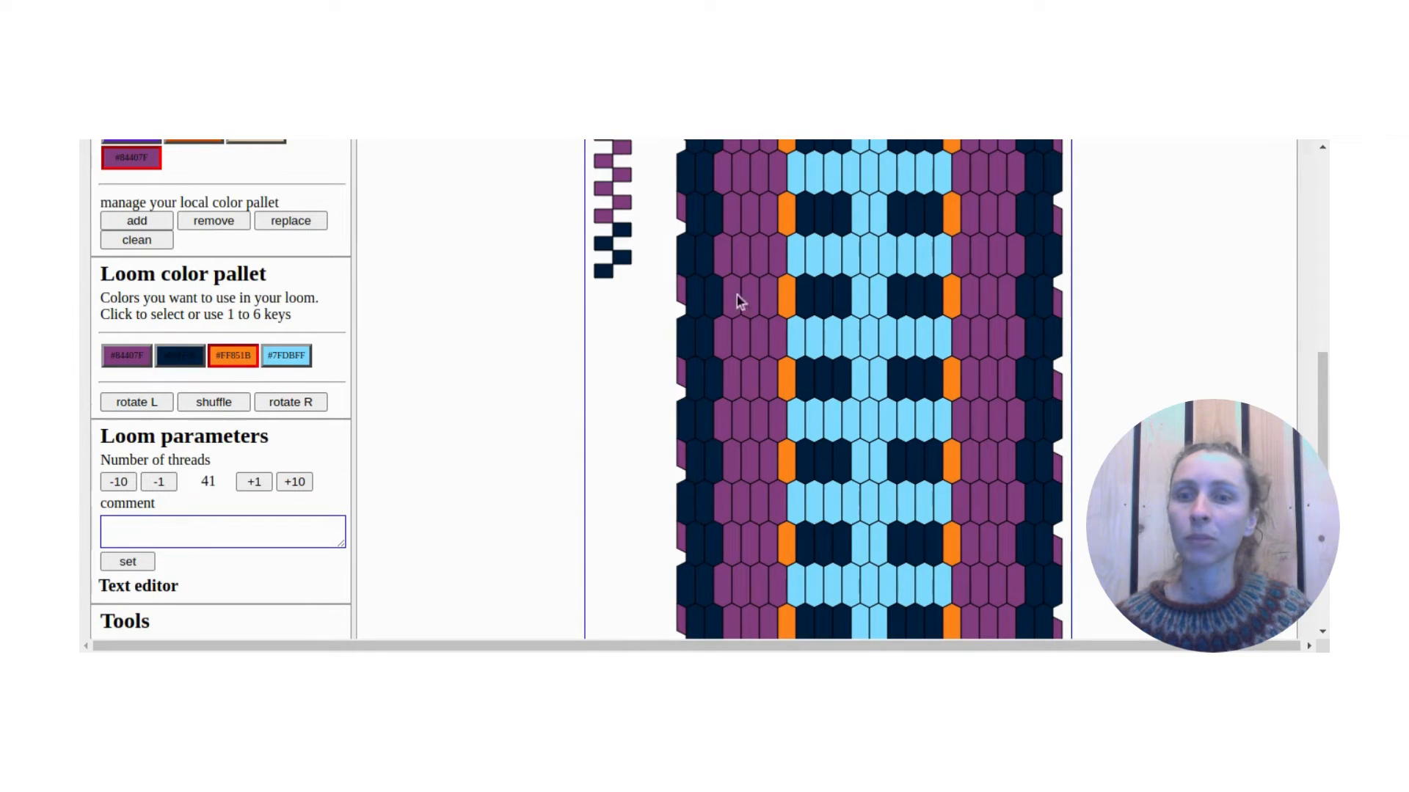
{"action": "left_click", "coordinate": [859, 299]}
{"action": "left_click", "coordinate": [866, 343]}
{"action": "left_click", "coordinate": [875, 298]}
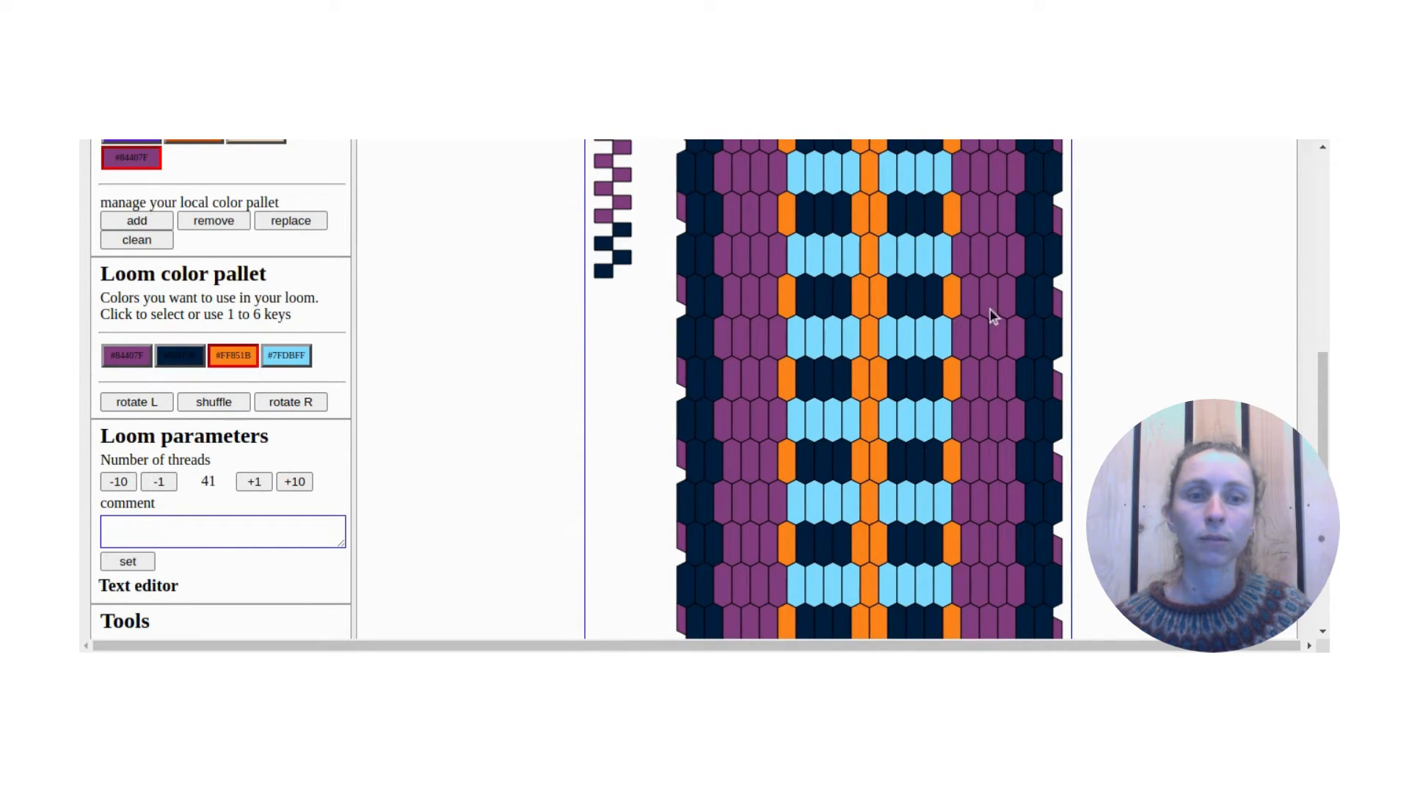
Recolour the four navy threads at the pattern's right edge orange #FF851B and apply the plain symmetry
{"action": "left_click", "coordinate": [1030, 294]}
{"action": "left_click", "coordinate": [1037, 330]}
{"action": "left_click", "coordinate": [1044, 323]}
{"action": "left_click", "coordinate": [1057, 331]}
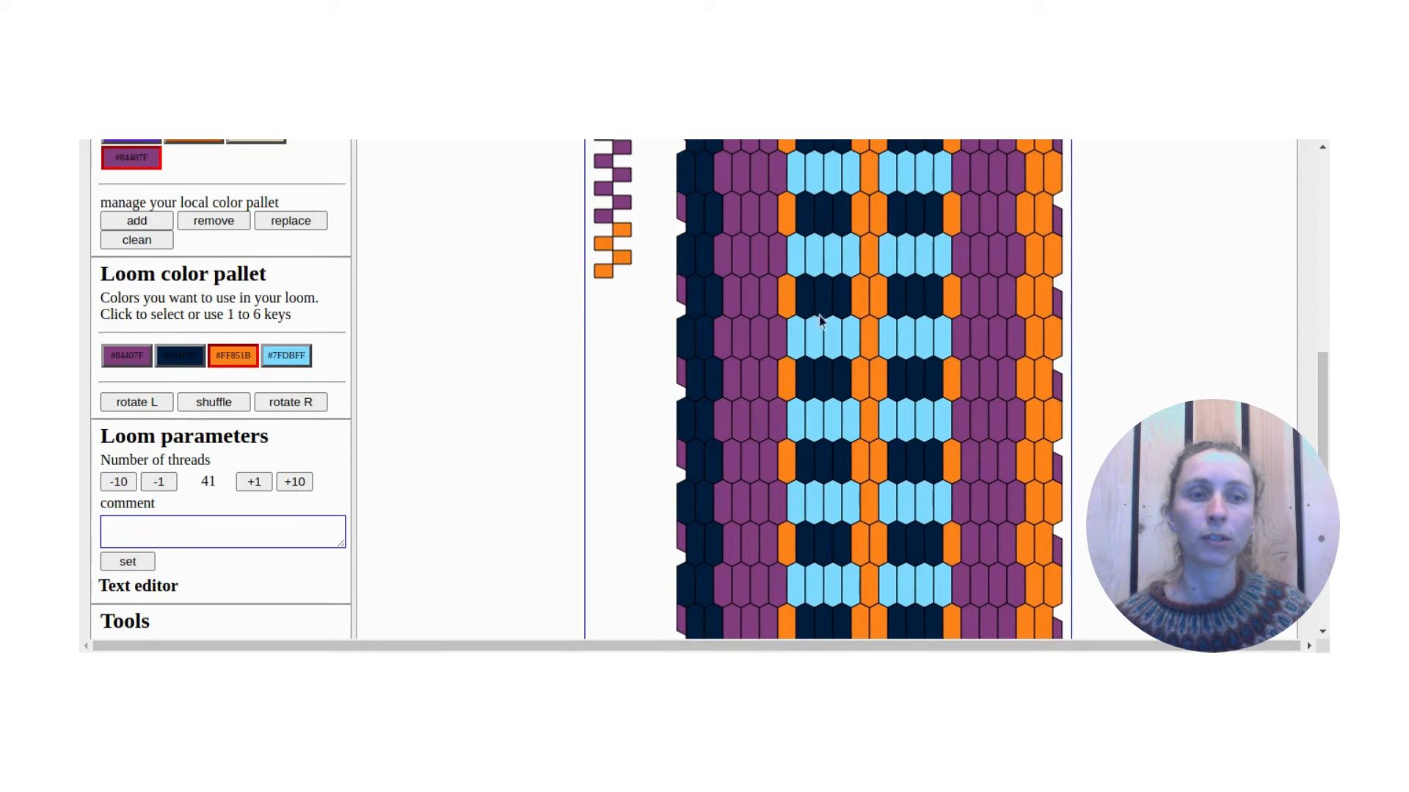
{"action": "scroll", "coordinate": [449, 348], "scroll_direction": "down", "scroll_amount": 4}
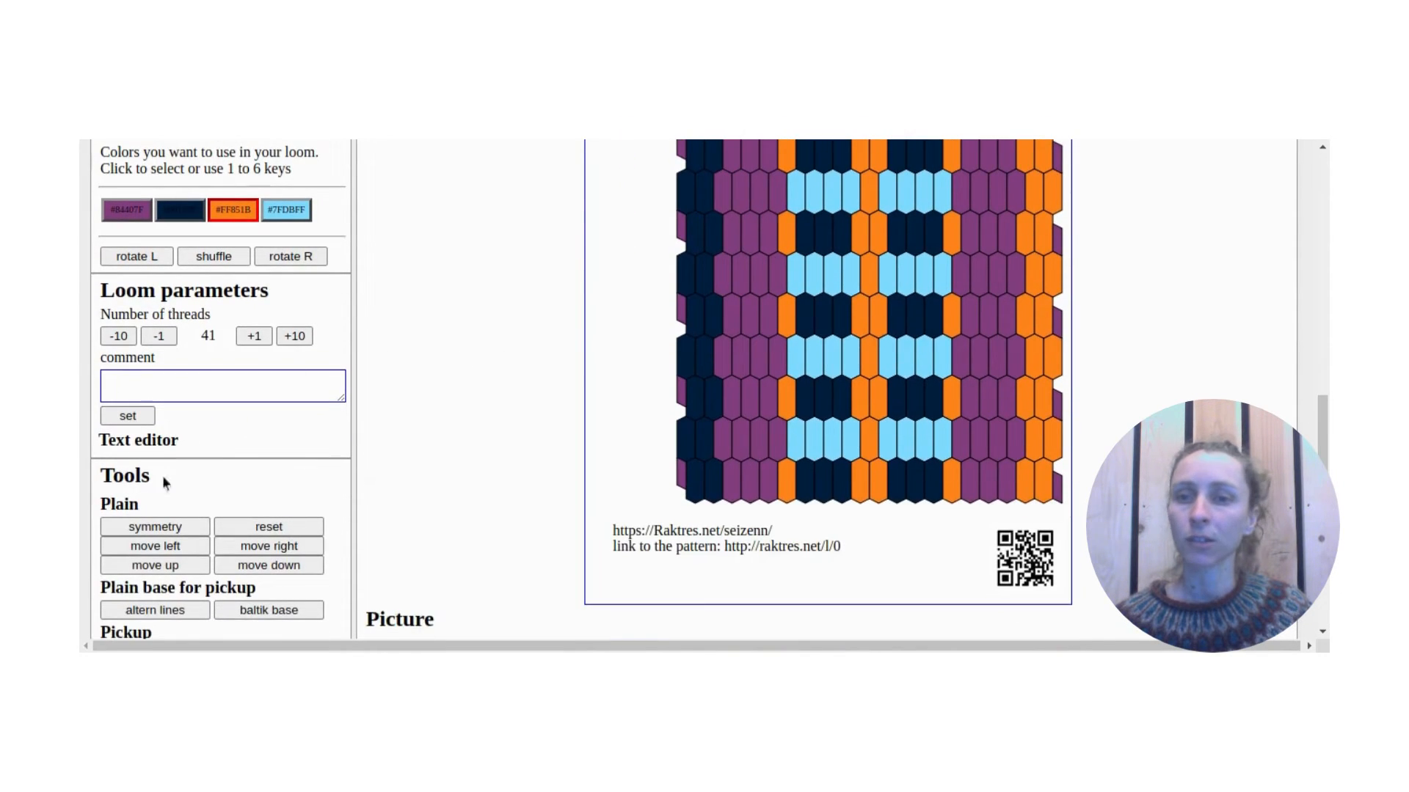
{"action": "left_click", "coordinate": [186, 526]}
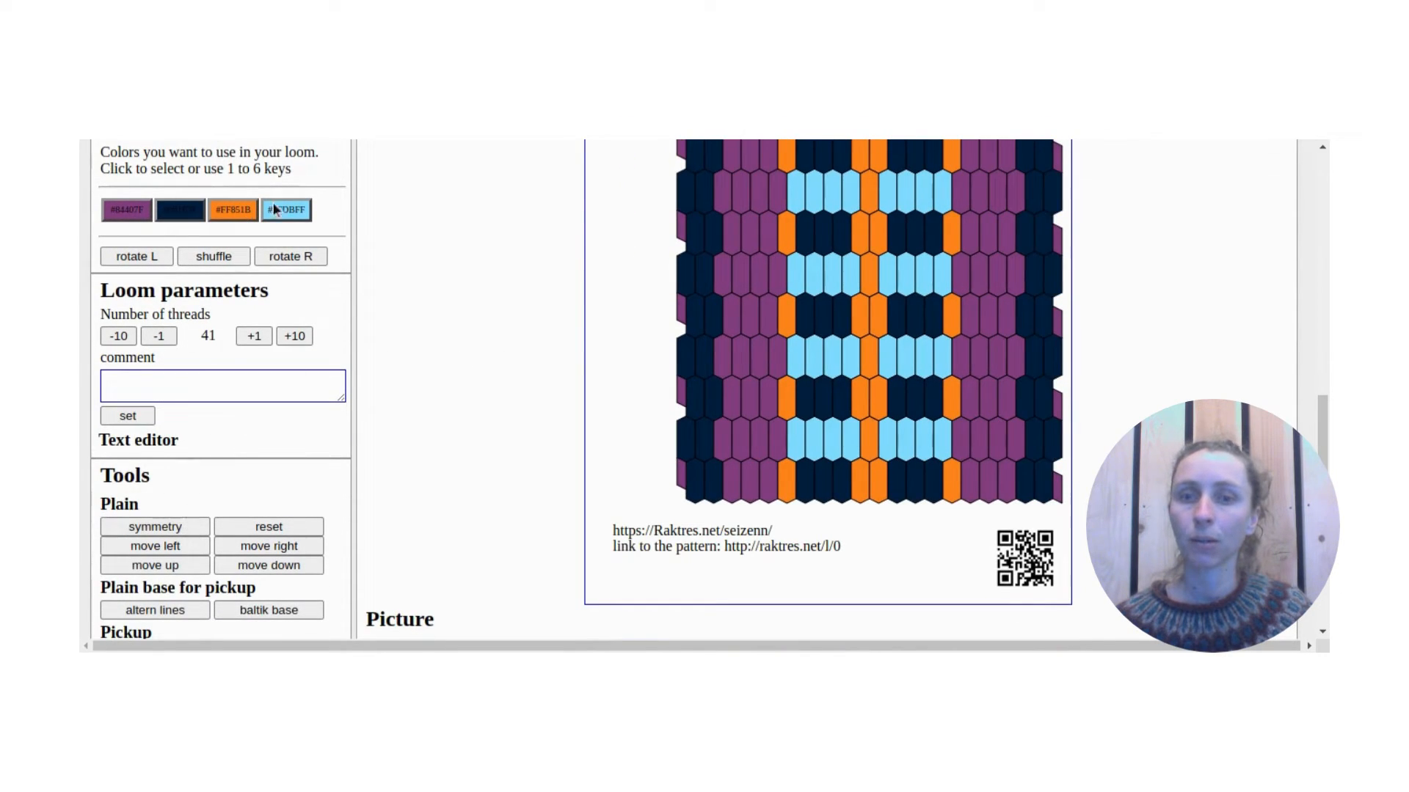
Recolour the four navy threads at the pattern's left edge orange #FF851B and mirror them with the plain symmetry
{"action": "left_click", "coordinate": [233, 210]}
{"action": "left_click", "coordinate": [692, 229]}
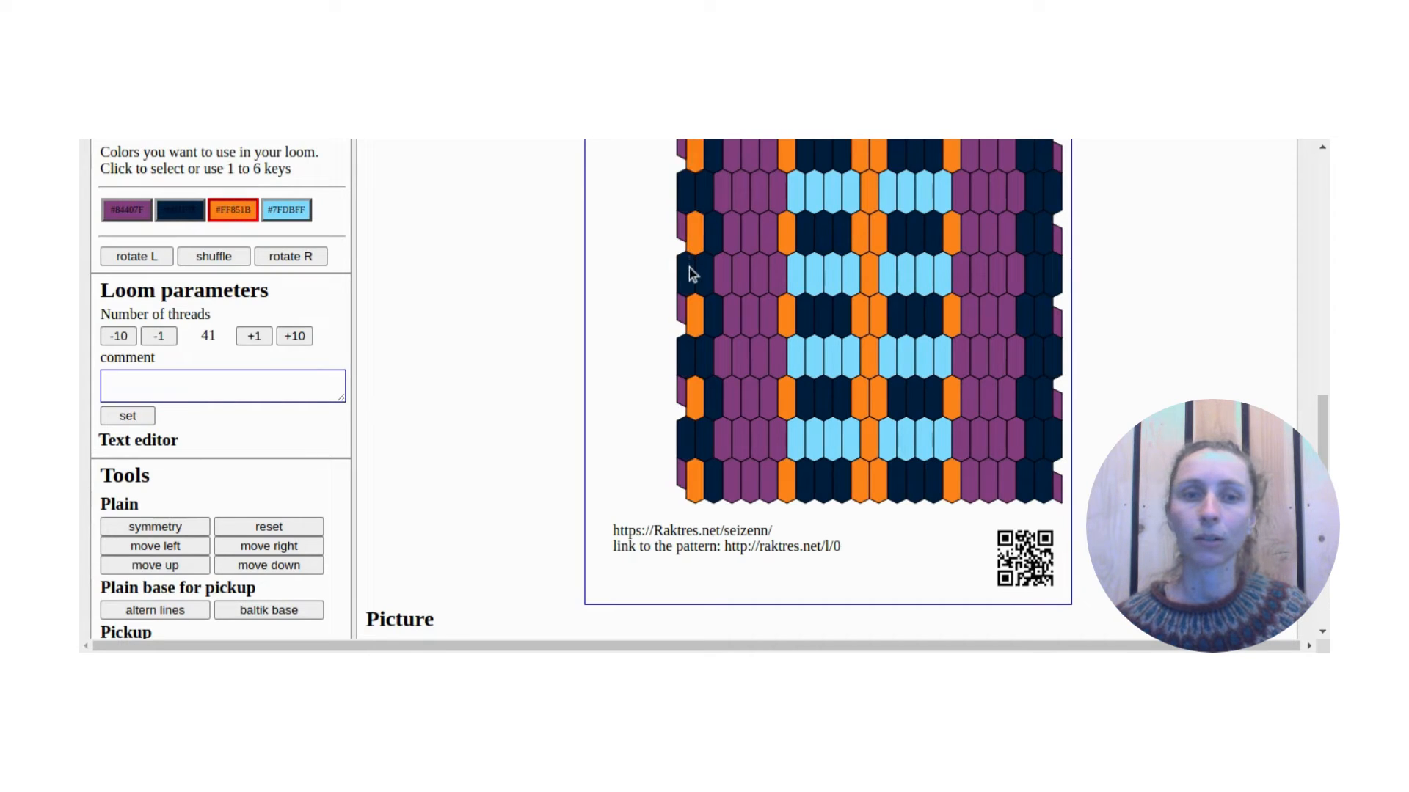
{"action": "left_click", "coordinate": [689, 267]}
{"action": "left_click", "coordinate": [697, 279]}
{"action": "left_click", "coordinate": [715, 245]}
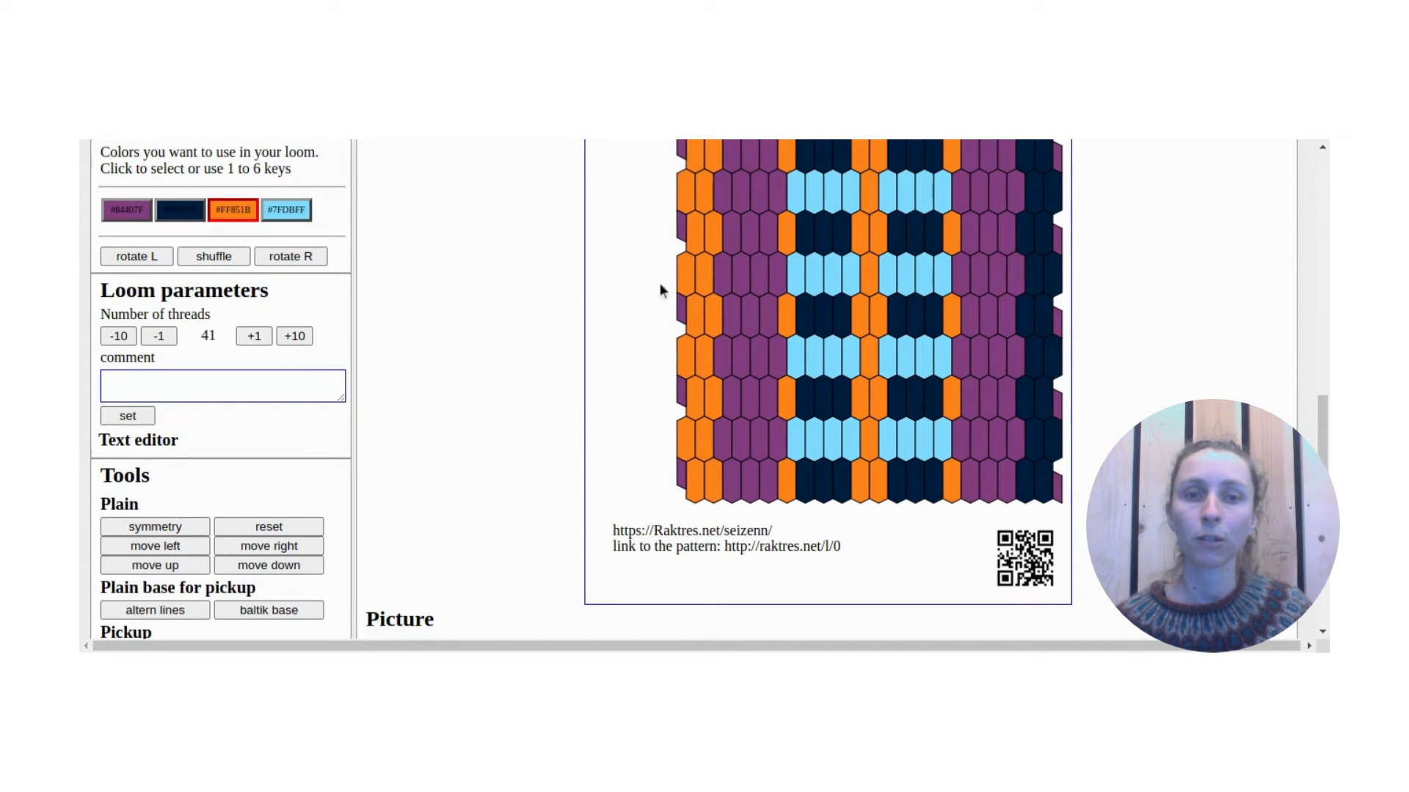
{"action": "left_click", "coordinate": [190, 526]}
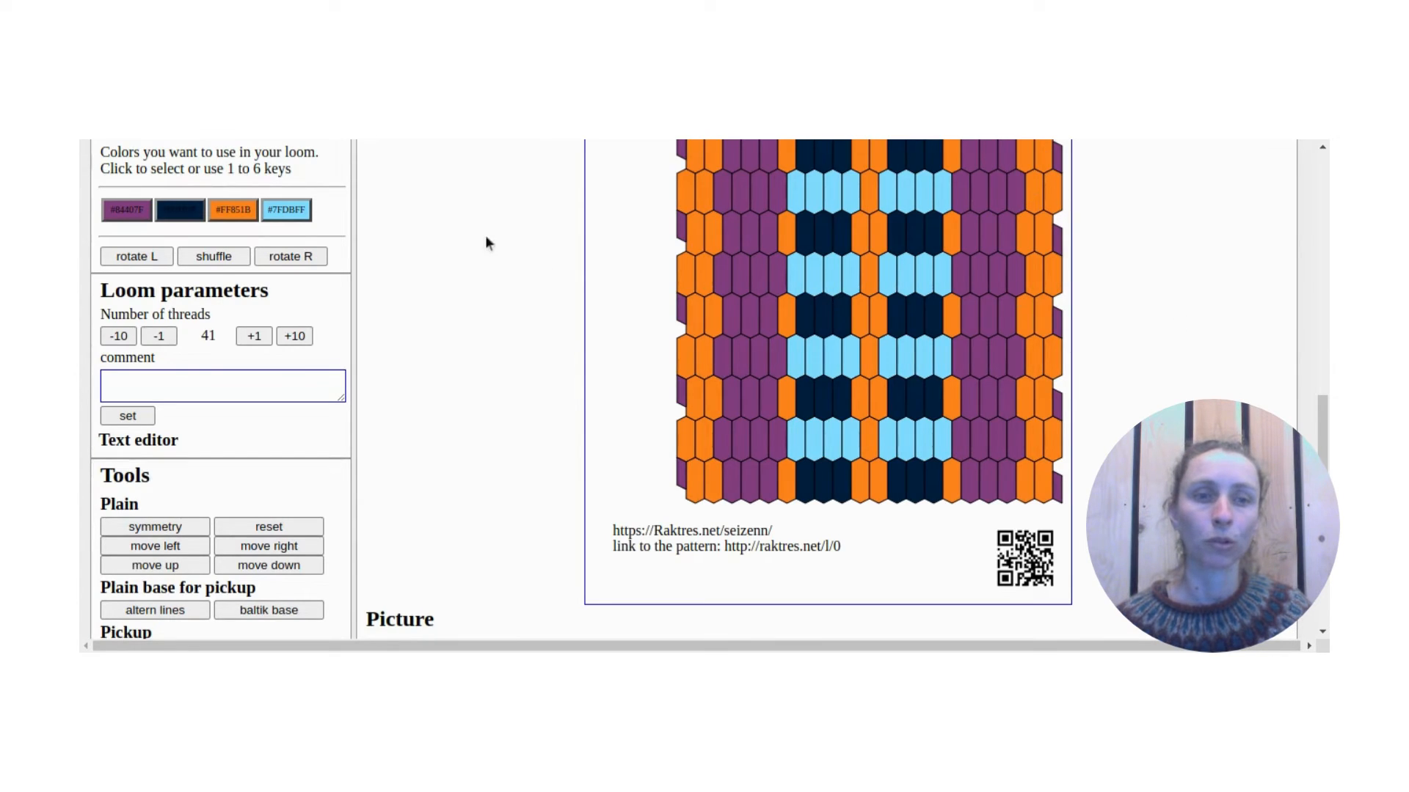
Open the save and export options, generate a picture of the finished pattern and review it
{"action": "scroll", "coordinate": [487, 302], "scroll_direction": "down", "scroll_amount": 3}
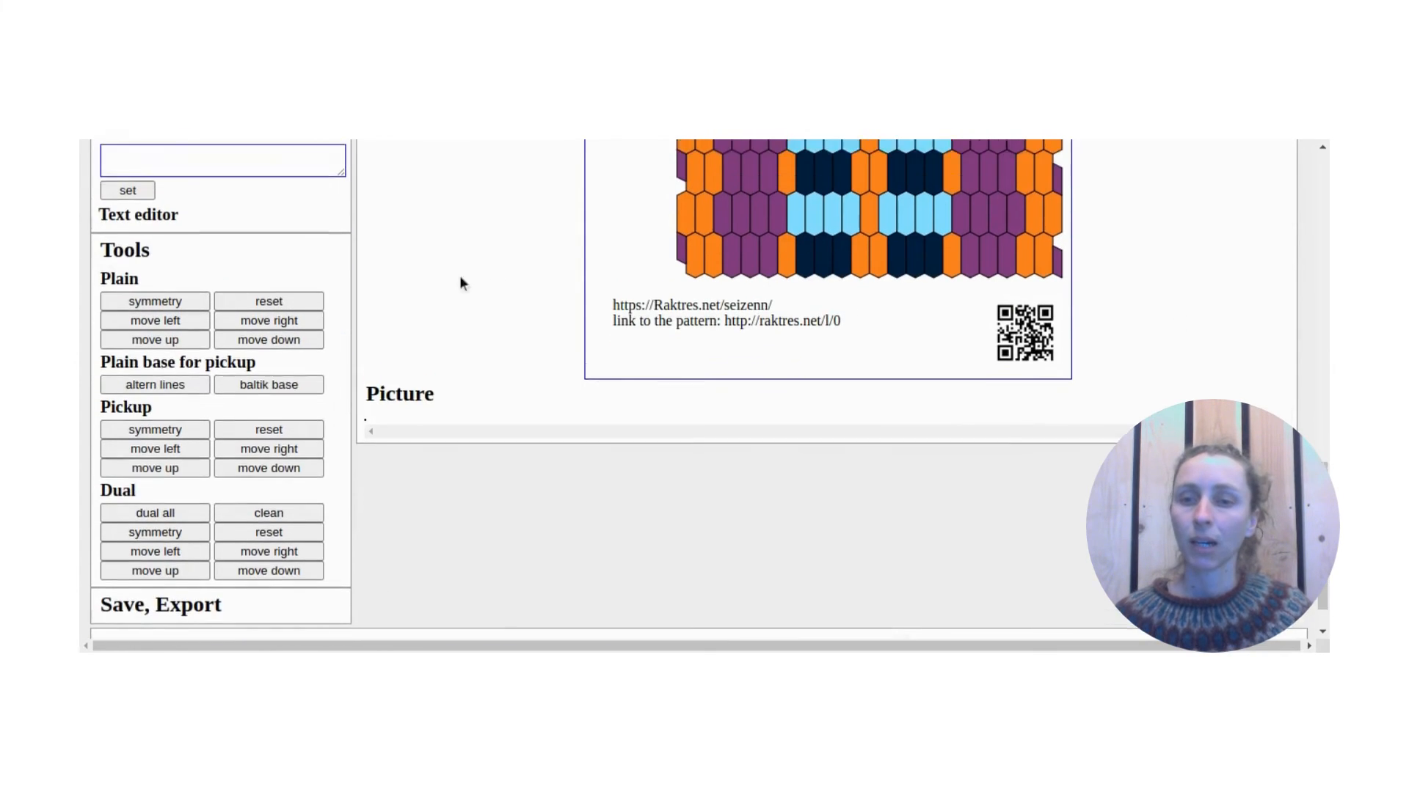
{"action": "scroll", "coordinate": [459, 276], "scroll_direction": "up", "scroll_amount": 4}
{"action": "scroll", "coordinate": [1145, 294], "scroll_direction": "up", "scroll_amount": 4}
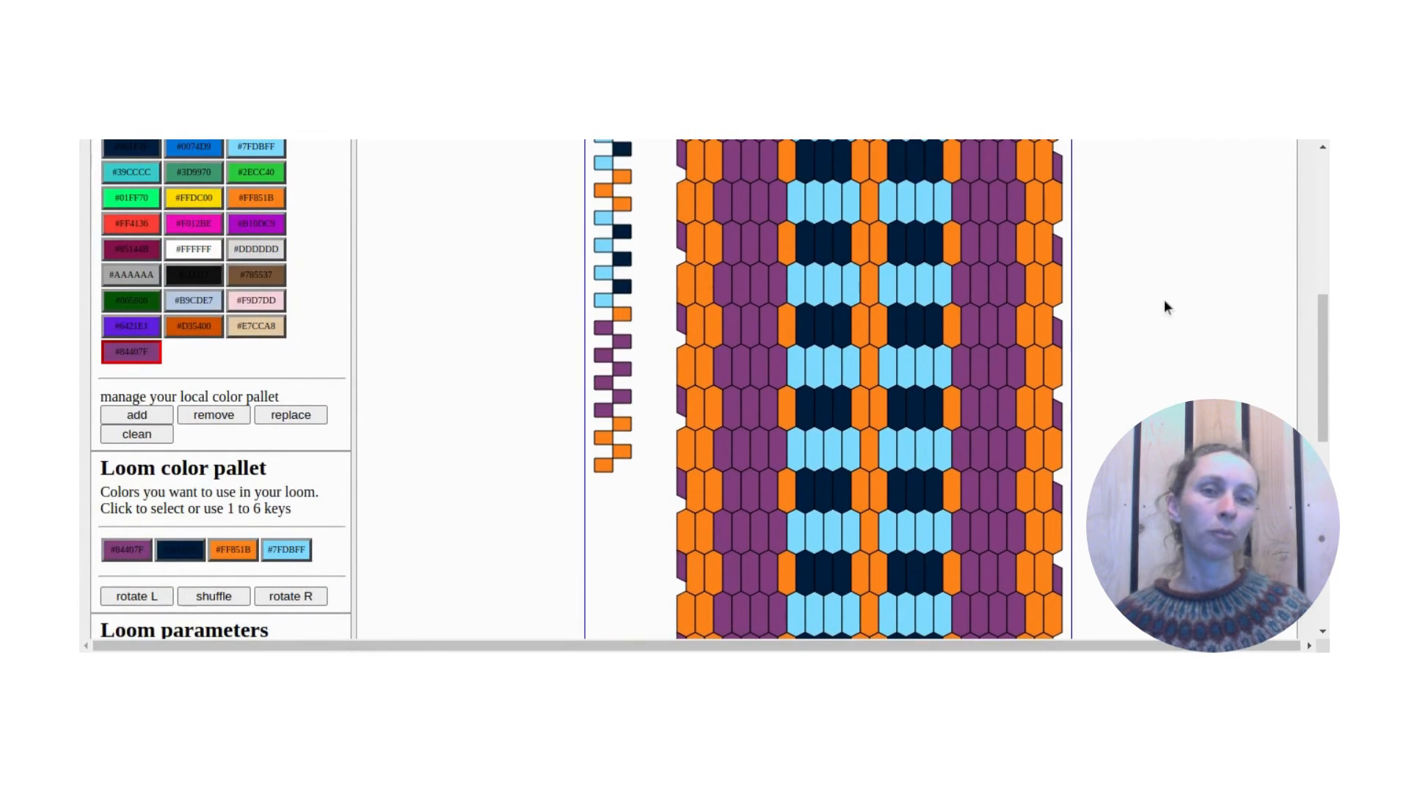
{"action": "scroll", "coordinate": [1167, 307], "scroll_direction": "down", "scroll_amount": 10}
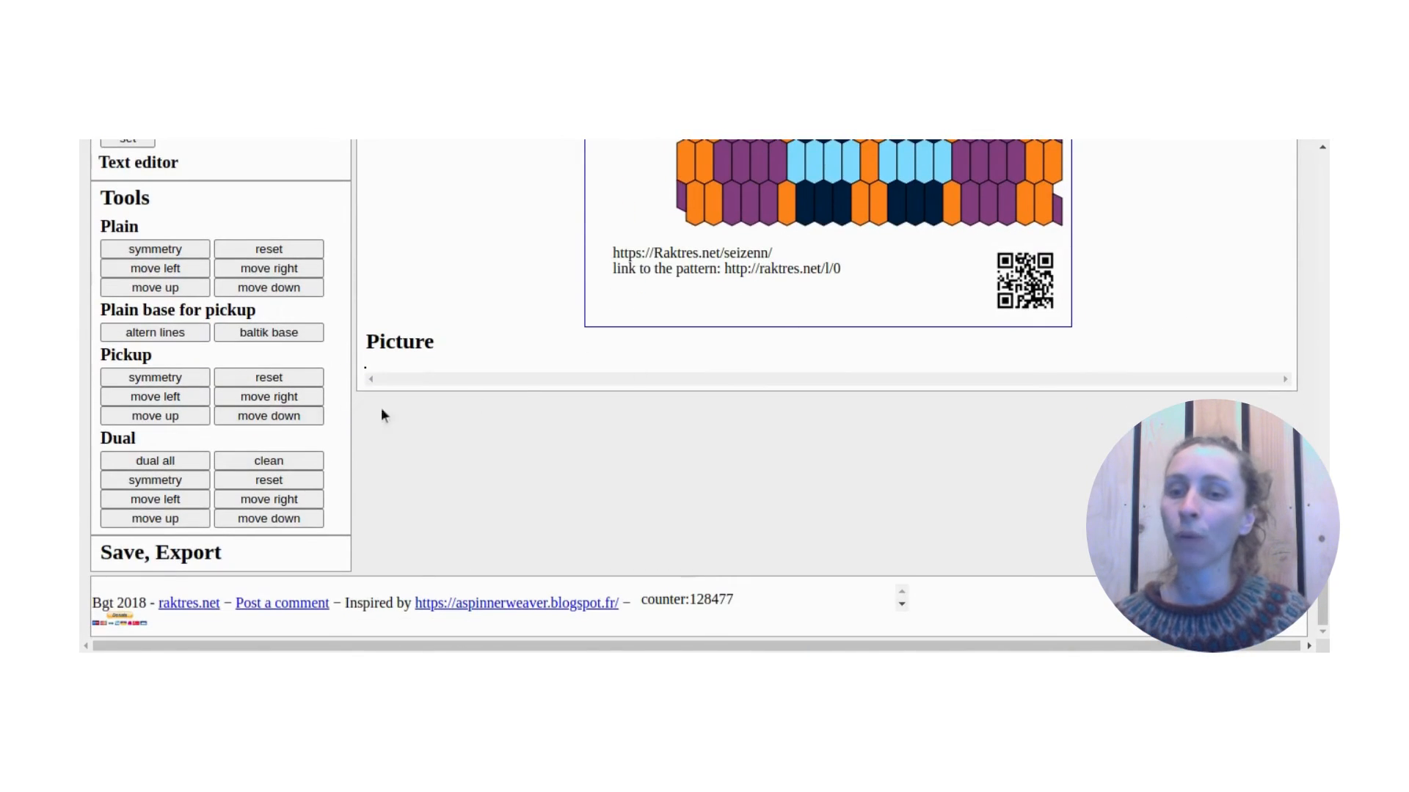
{"action": "left_click", "coordinate": [249, 550]}
{"action": "scroll", "coordinate": [683, 479], "scroll_direction": "down", "scroll_amount": 4}
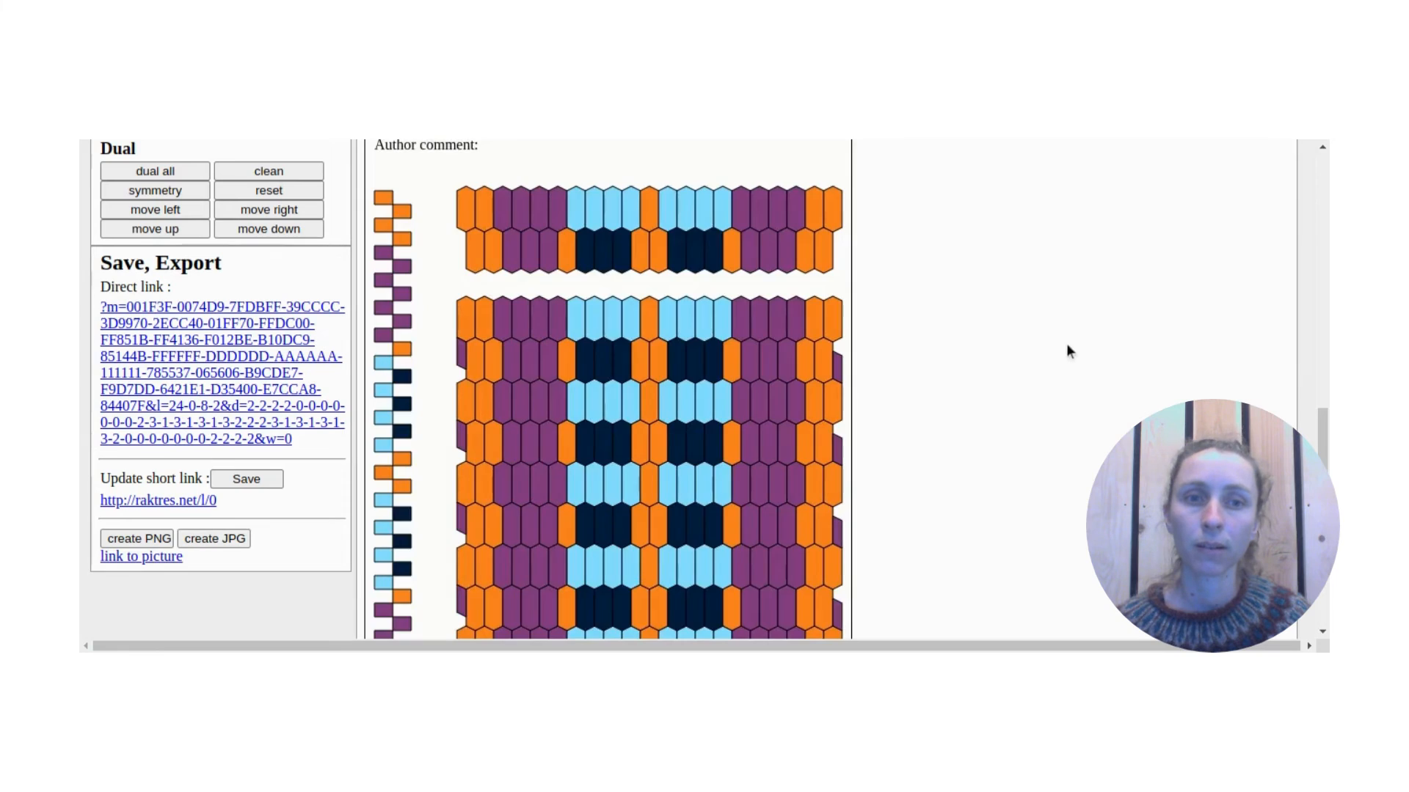
{"action": "scroll", "coordinate": [1060, 339], "scroll_direction": "up", "scroll_amount": 5}
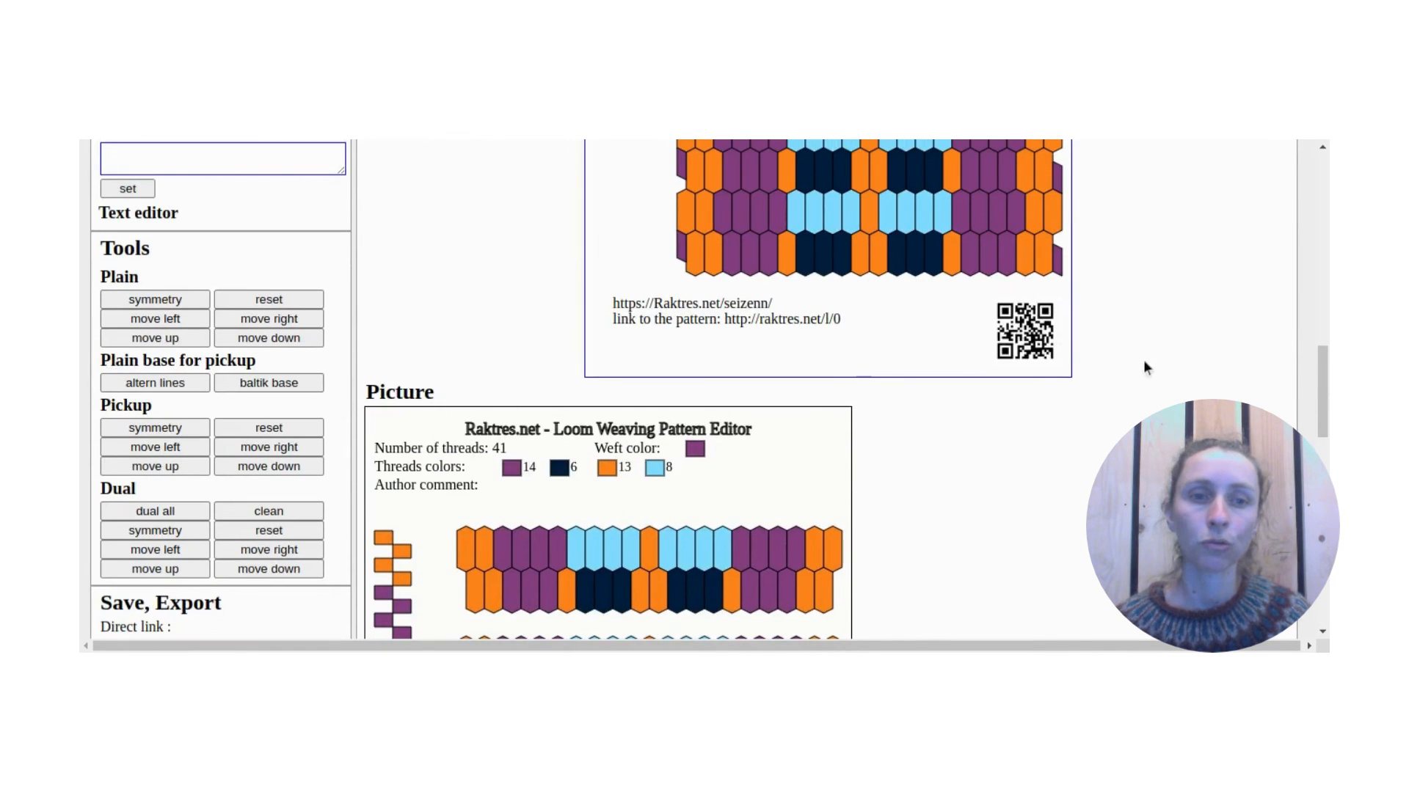
{"action": "scroll", "coordinate": [1163, 382], "scroll_direction": "down", "scroll_amount": 4}
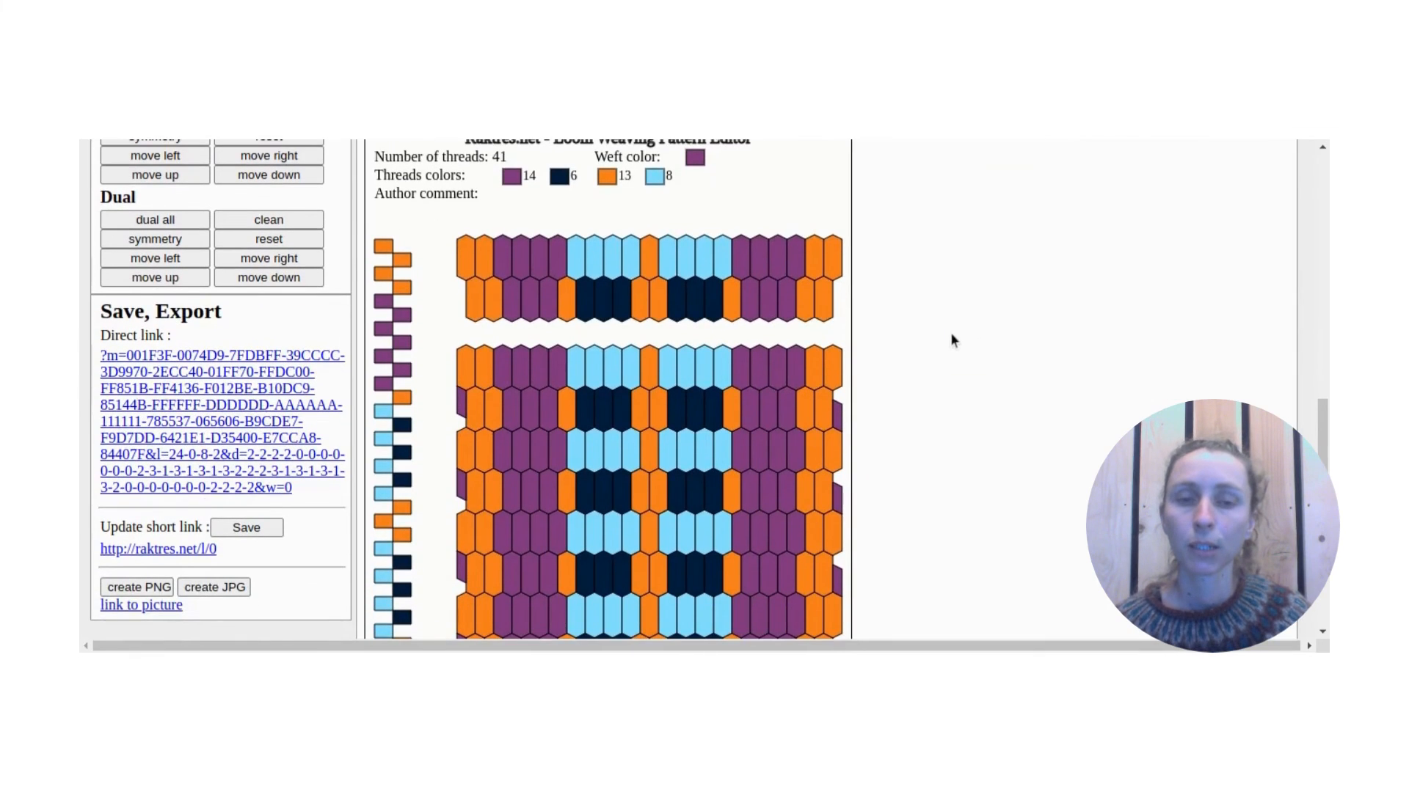